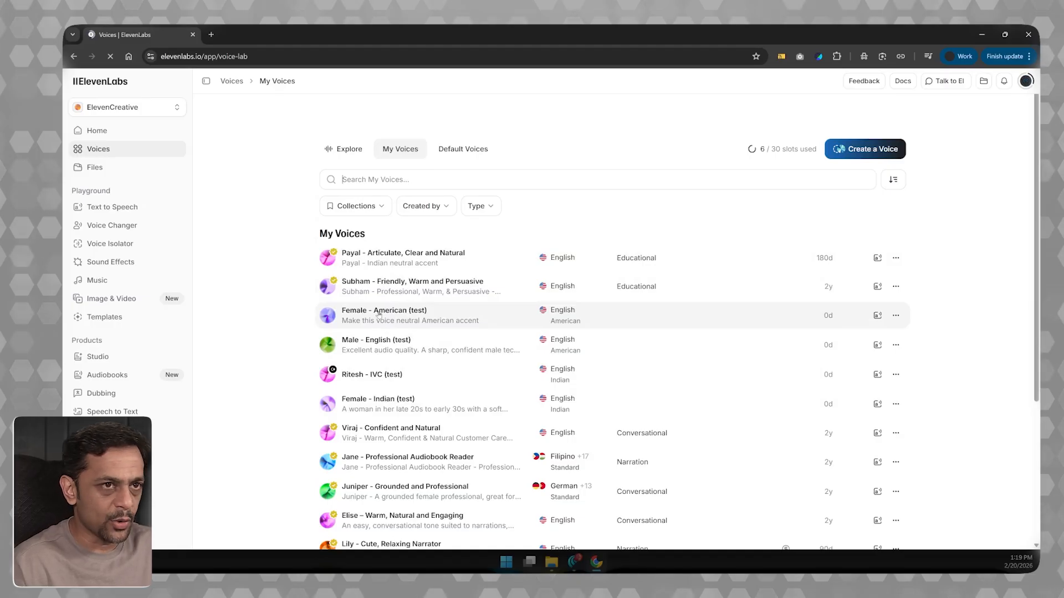
Look through the saved voices in My Voices and the Default Voices list
scroll(388, 344, down, 4)
scroll(399, 369, up, 4)
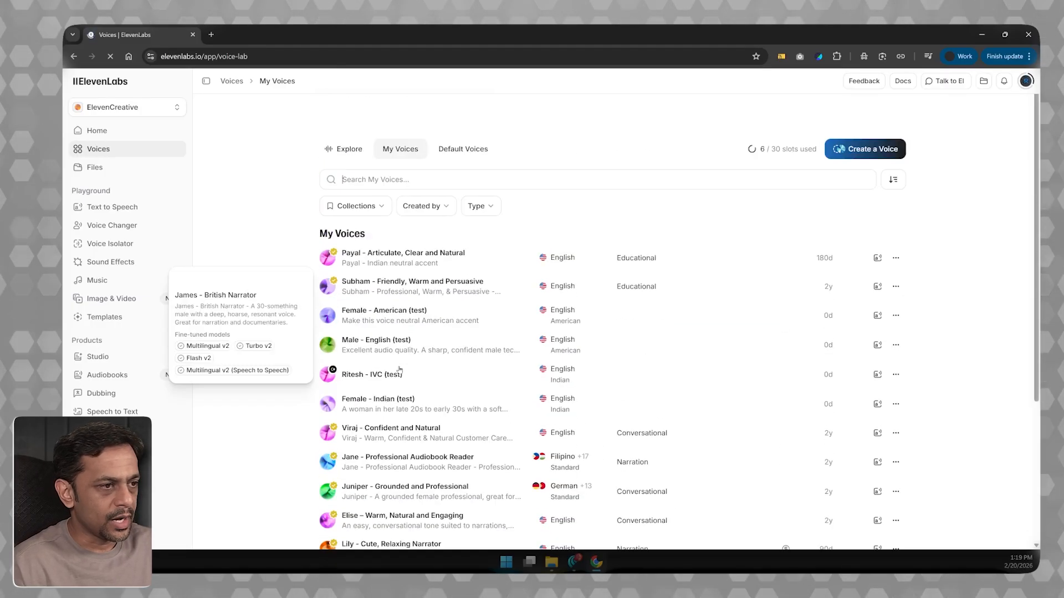
click(458, 151)
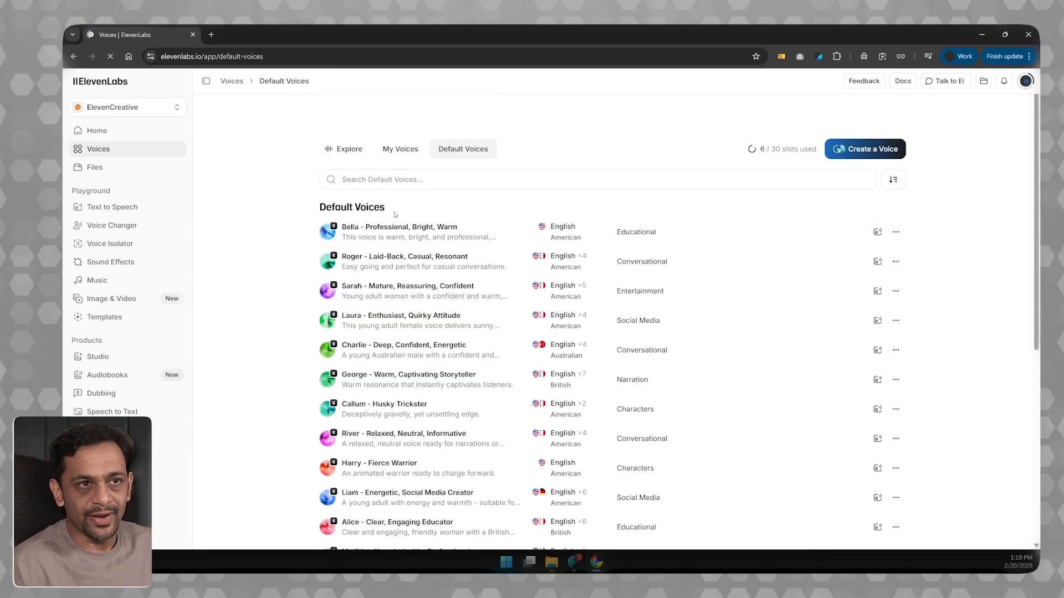
Explore the voice library and filter it by the language Hindi
click(346, 149)
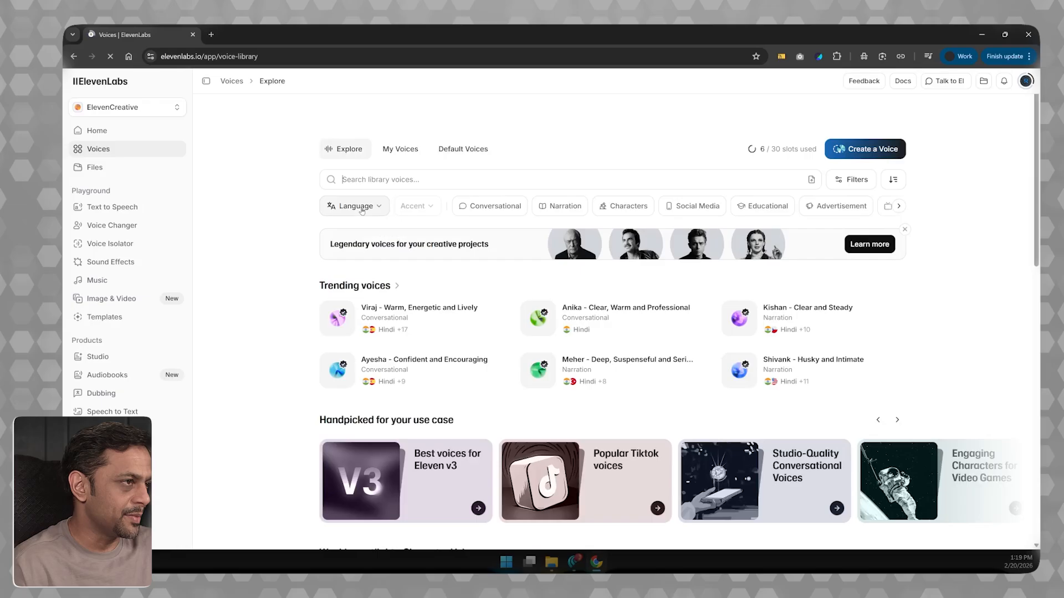
click(361, 211)
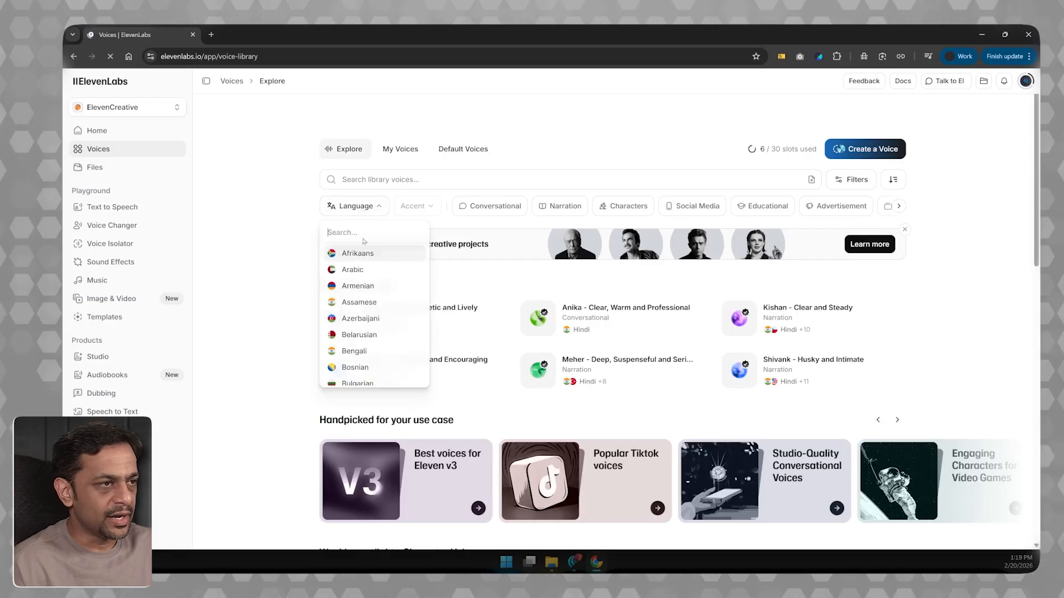
text(hindi)
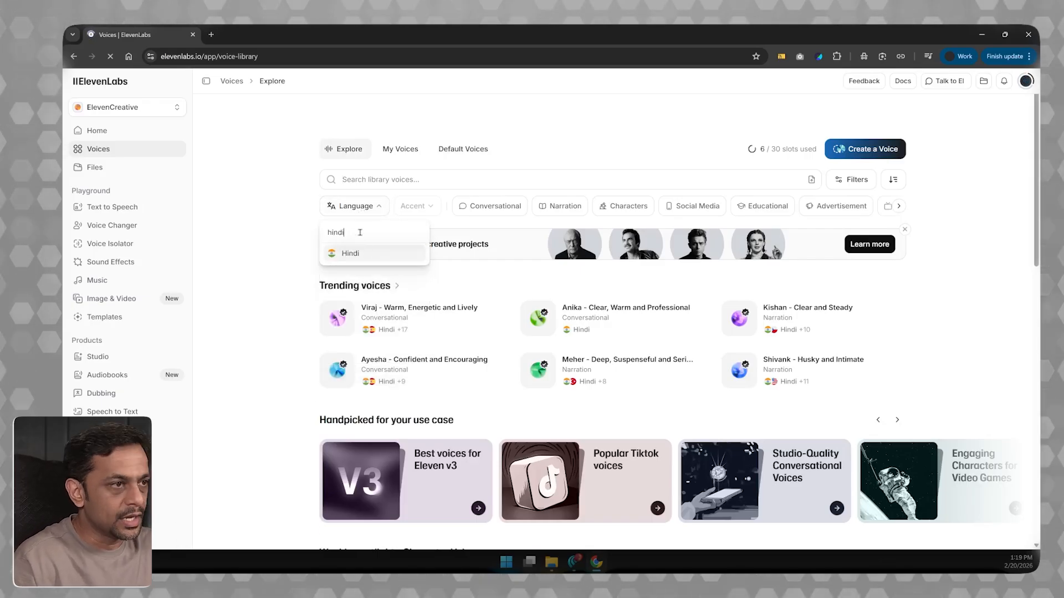
click(353, 255)
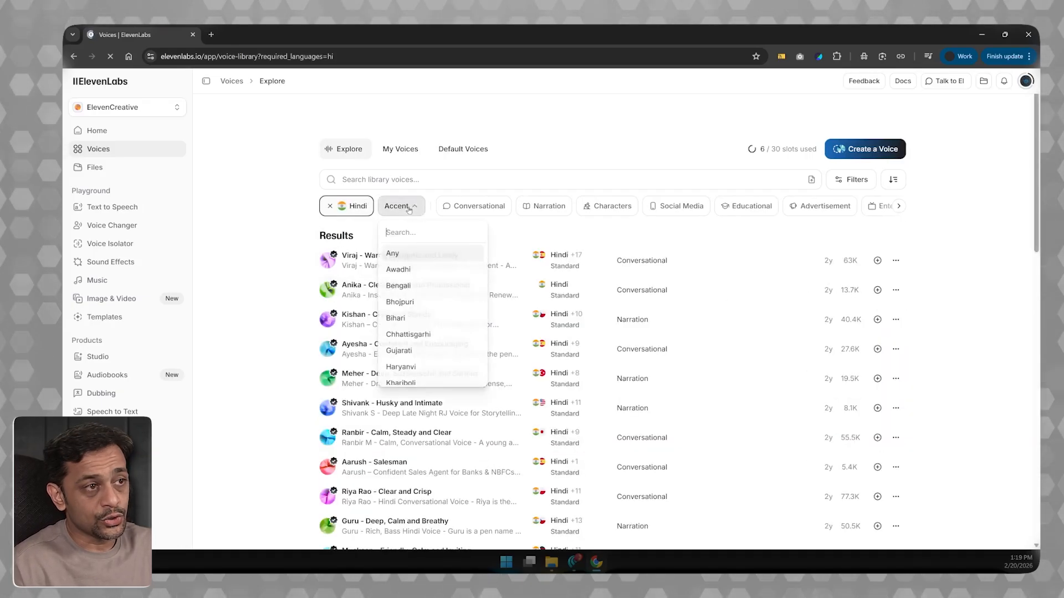
Filter the Hindi voices by the Bhojpuri accent and play the previews of the first two voices
click(403, 206)
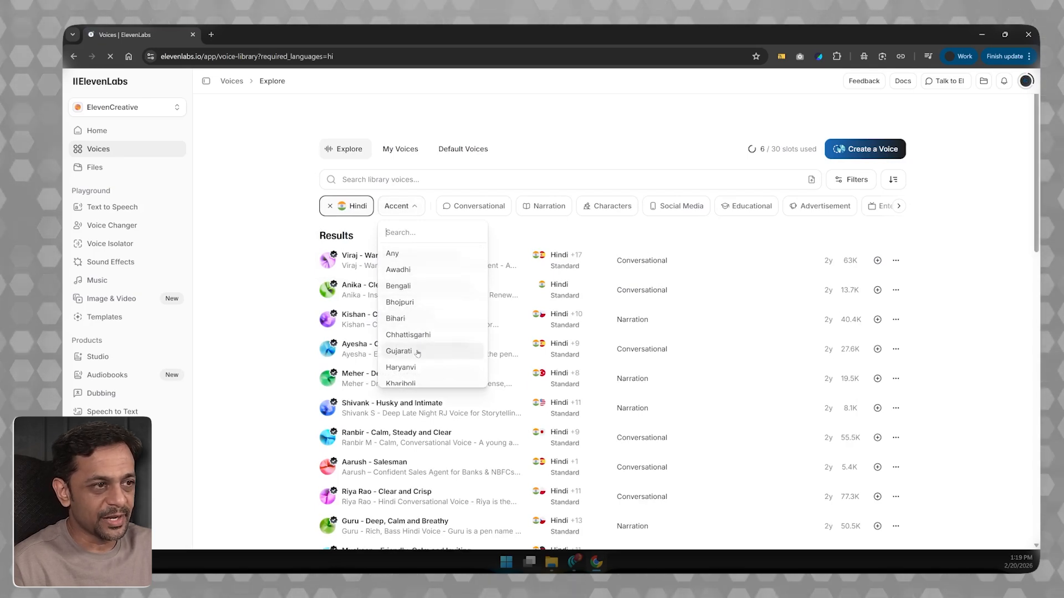
scroll(406, 352, down, 3)
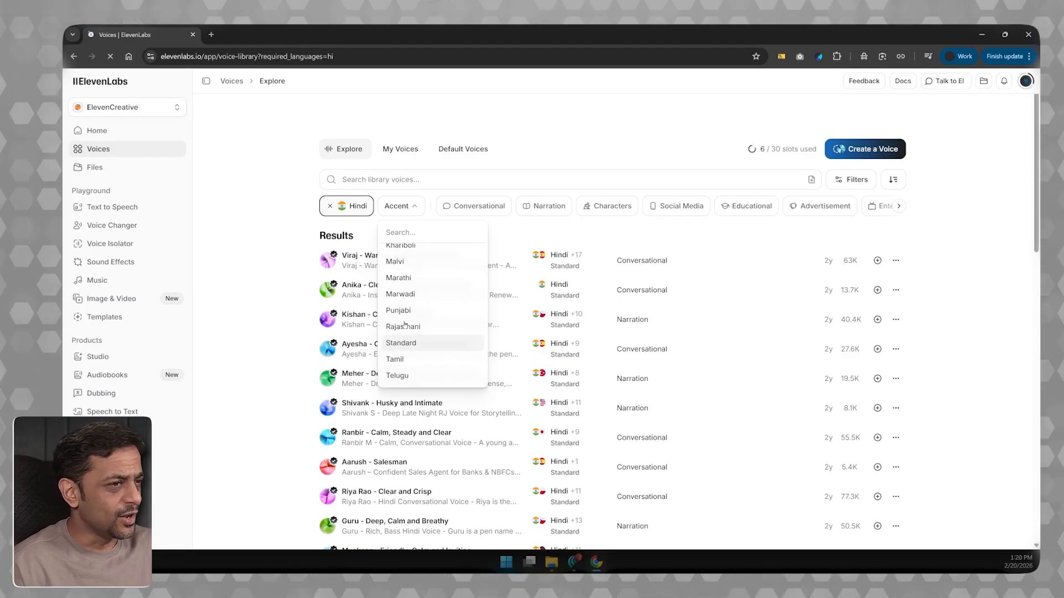
scroll(405, 324, up, 3)
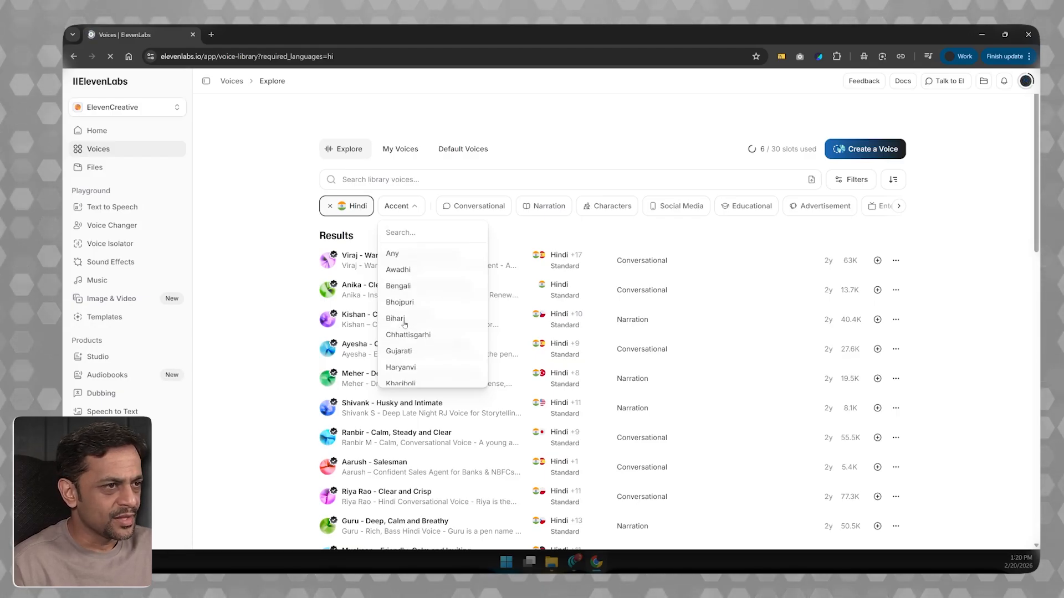
click(405, 303)
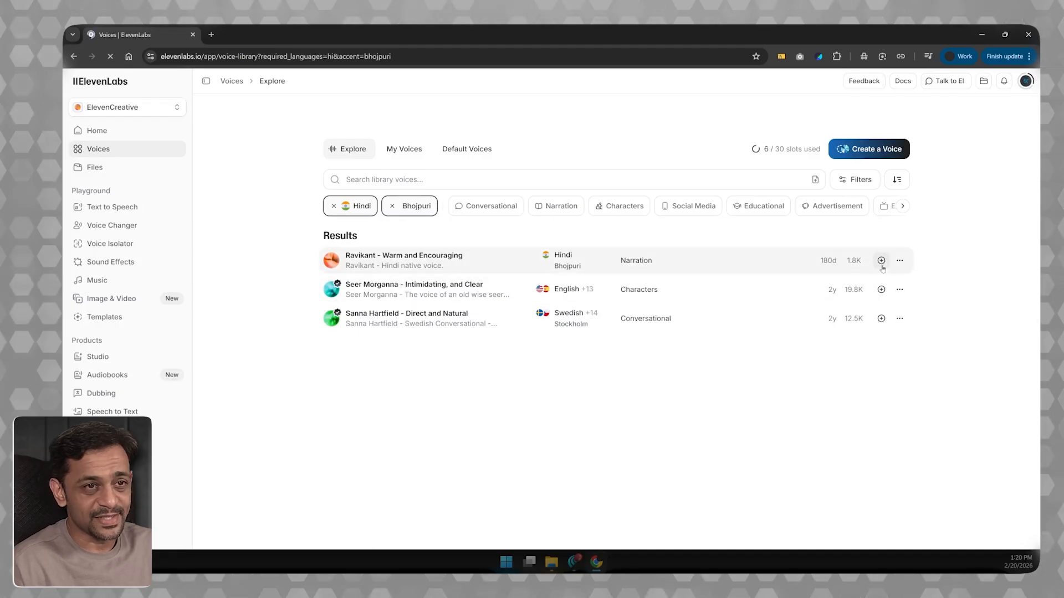
click(504, 264)
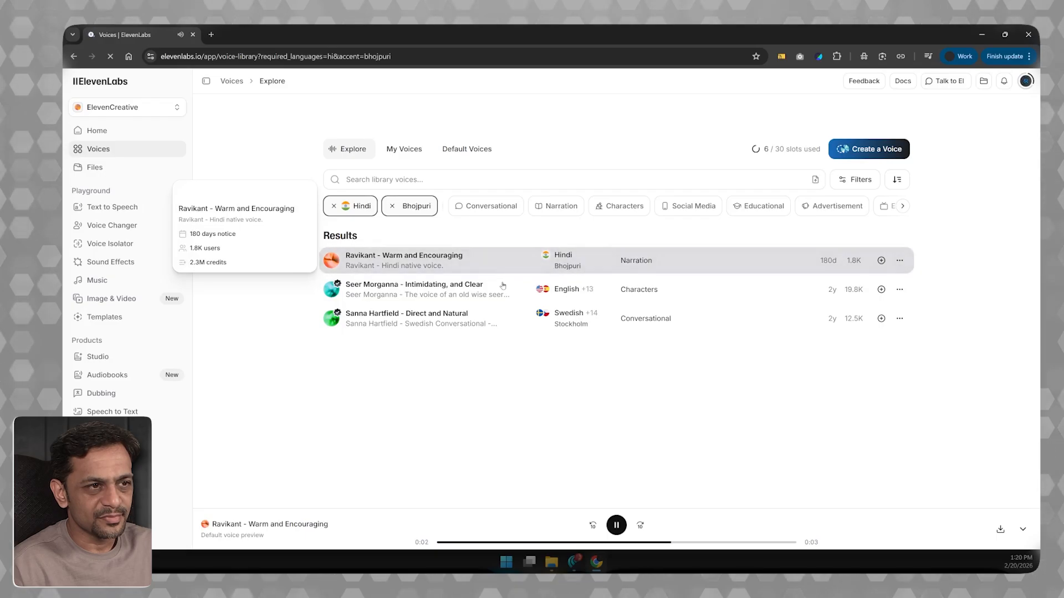
click(502, 289)
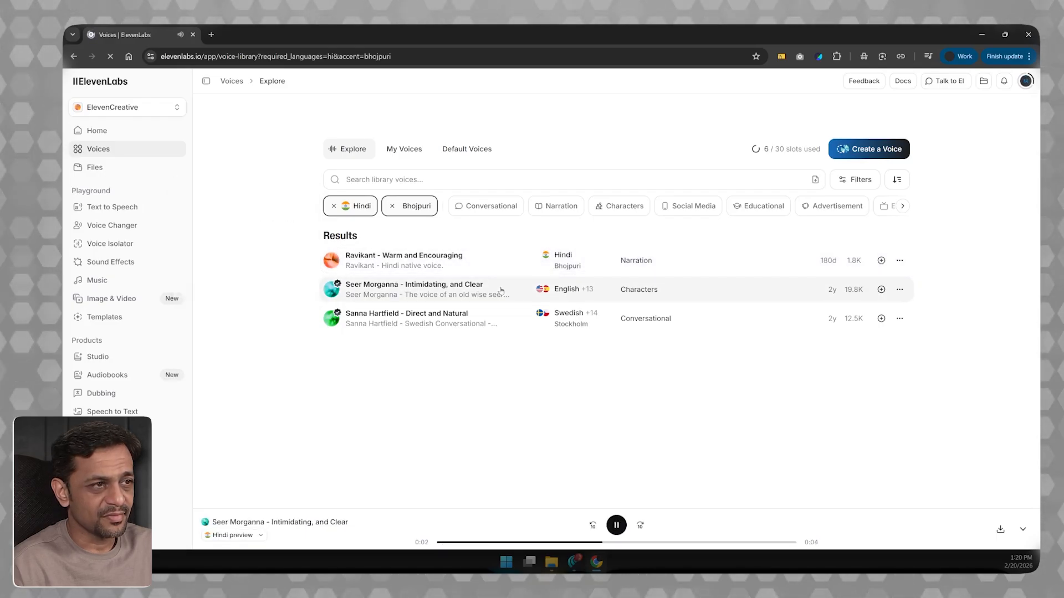
Replace the Bhojpuri accent filter with Bihari for the Hindi voices
click(393, 207)
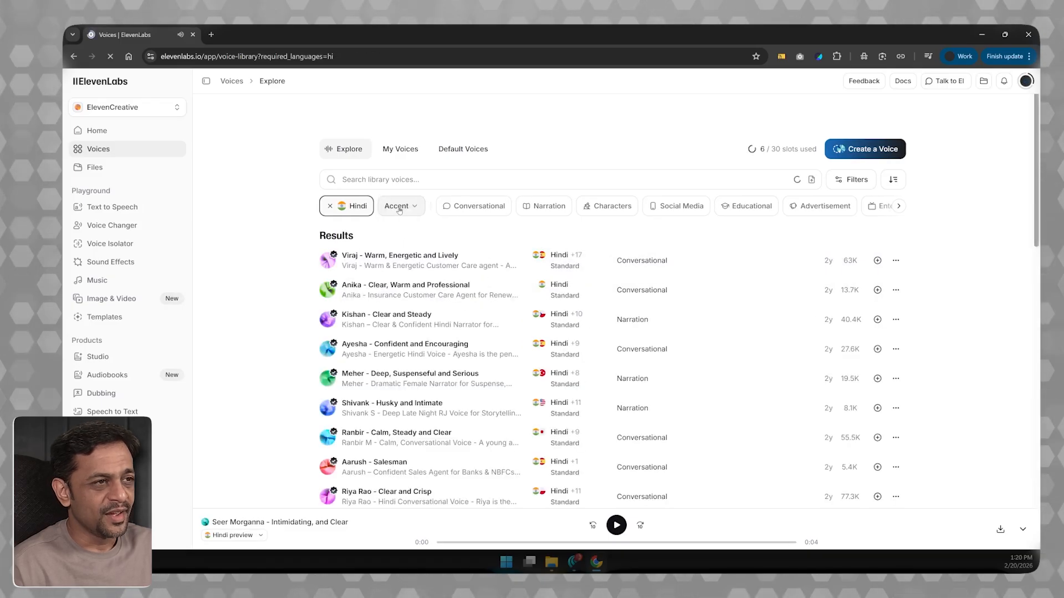
click(397, 206)
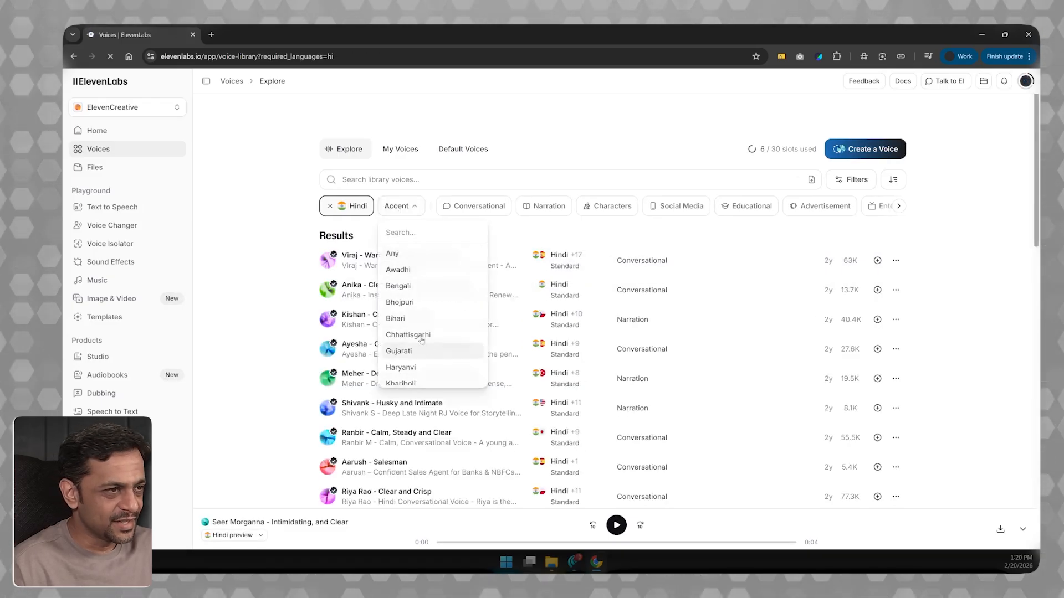
click(413, 320)
Play the previews of the first three Hindi voices with a Bihari accent
click(513, 265)
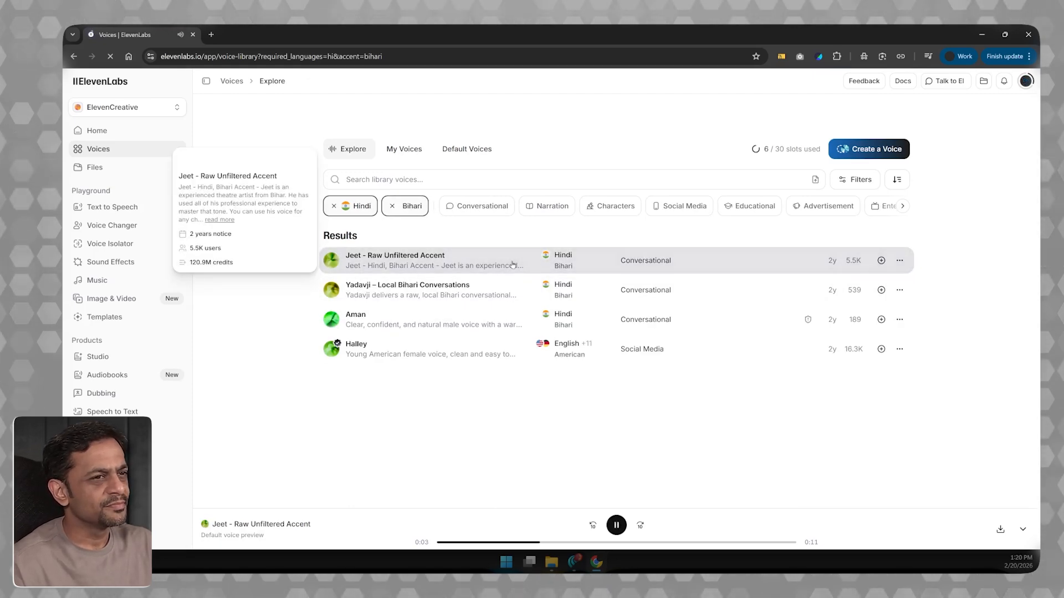
mouse_move(500, 291)
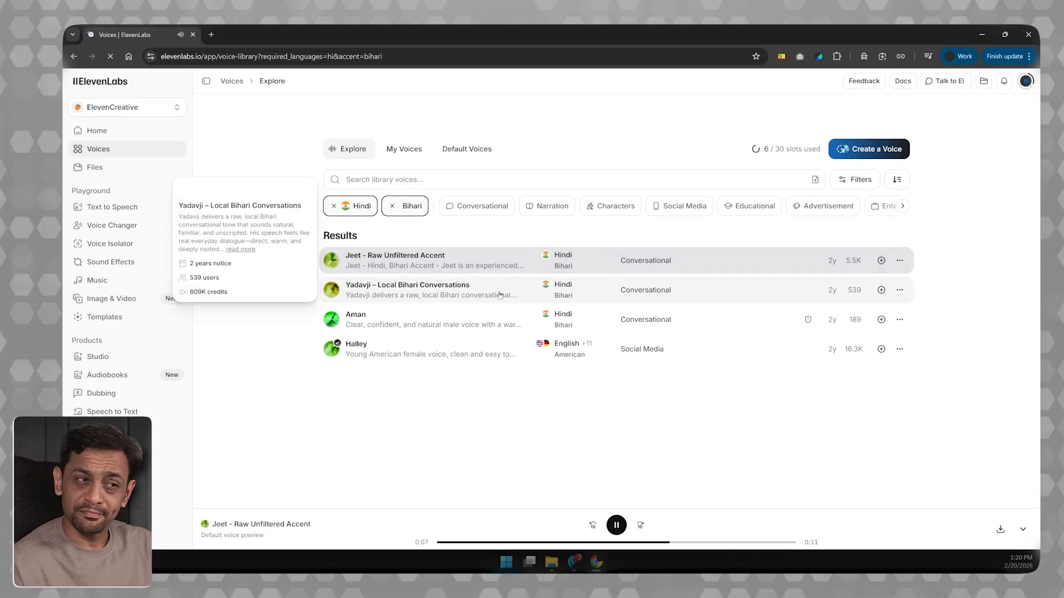
click(501, 292)
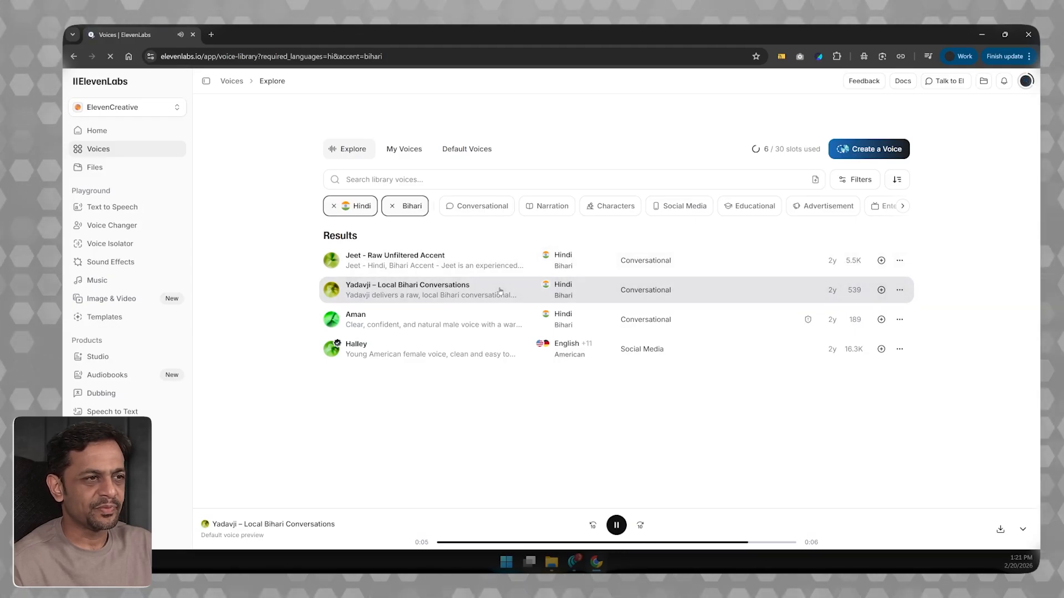
click(480, 322)
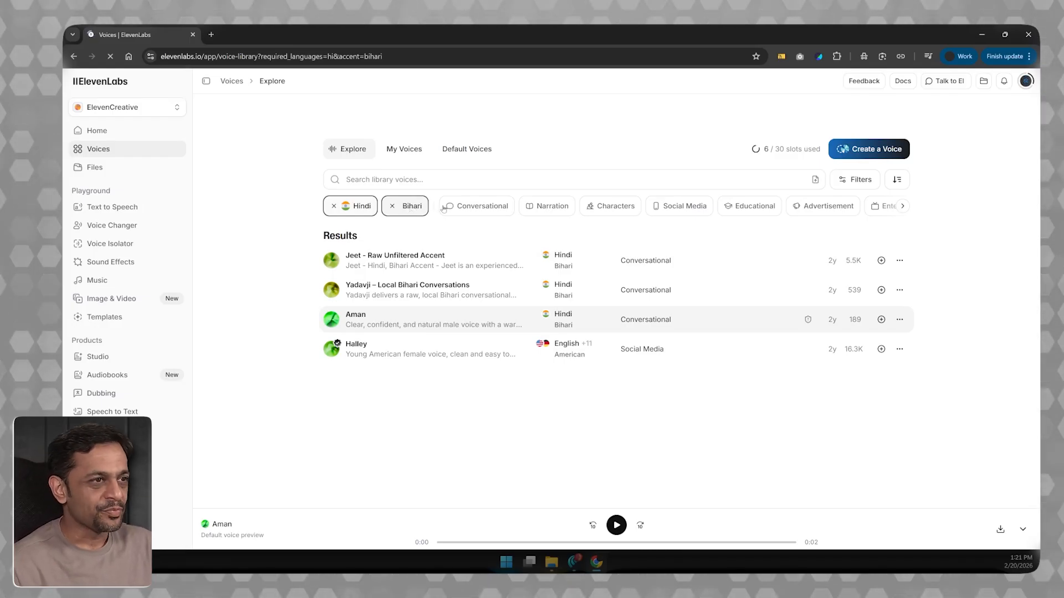
Try the Conversational use-case filter and view the extra options of the Jeet - Raw Unfiltered Accent voice
click(499, 213)
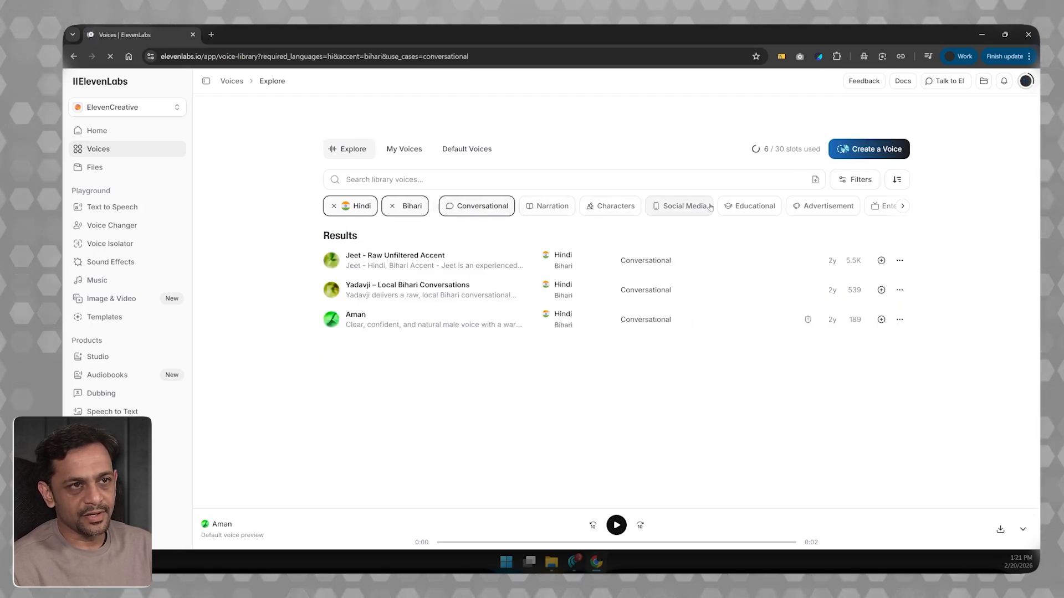
click(474, 210)
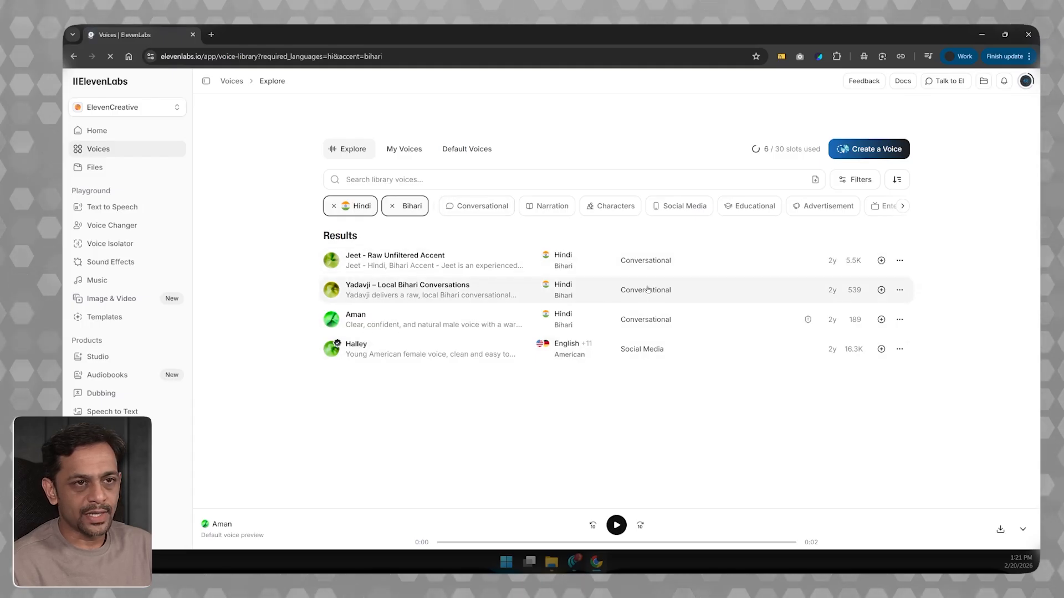
click(900, 261)
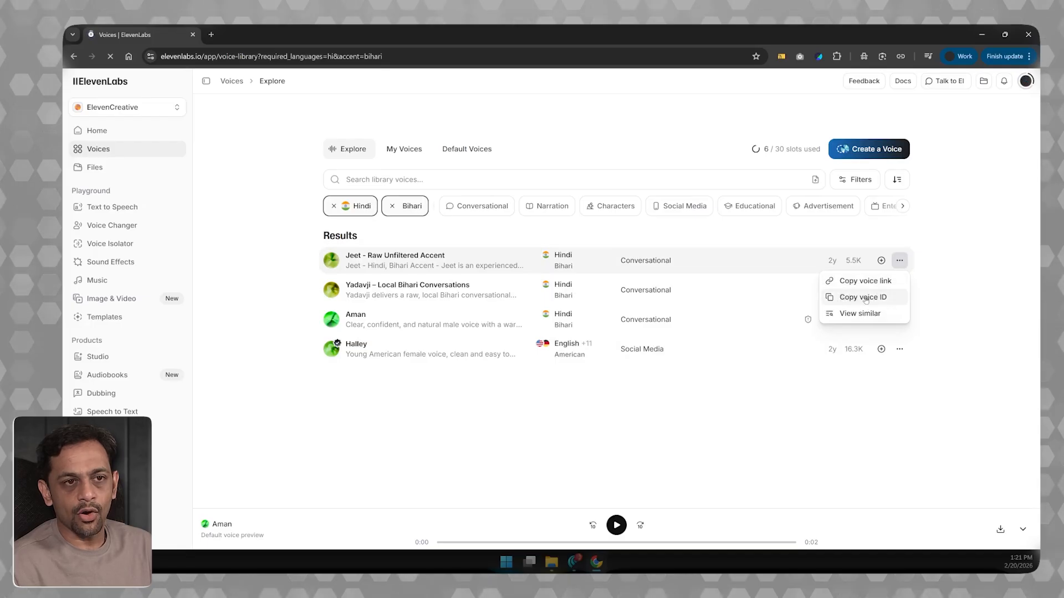
click(962, 288)
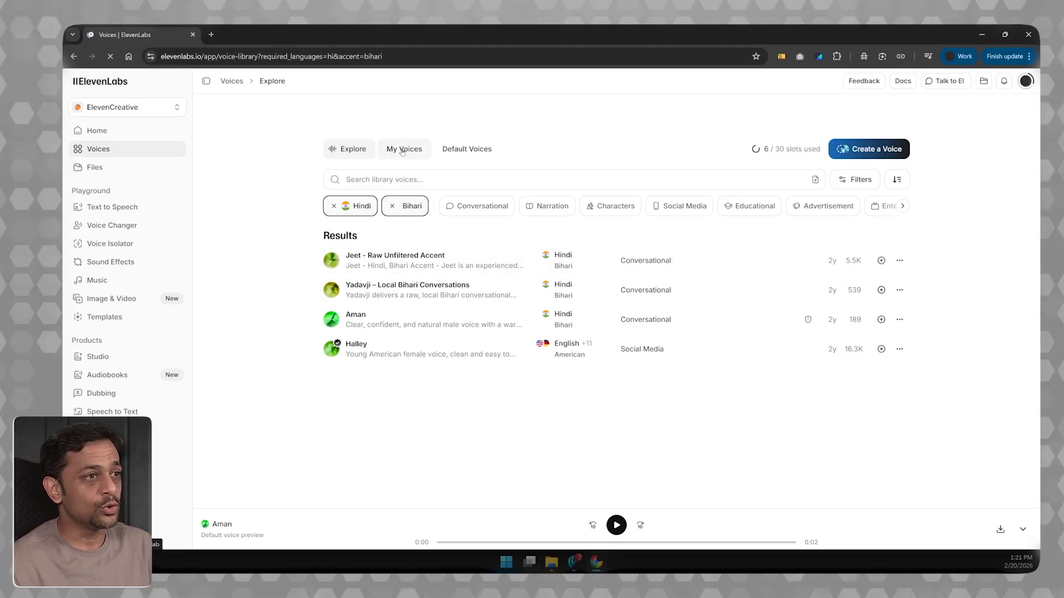
Add the Jeet - Raw Unfiltered Accent voice to My Voices and check it in the saved voices list
mouse_move(386, 259)
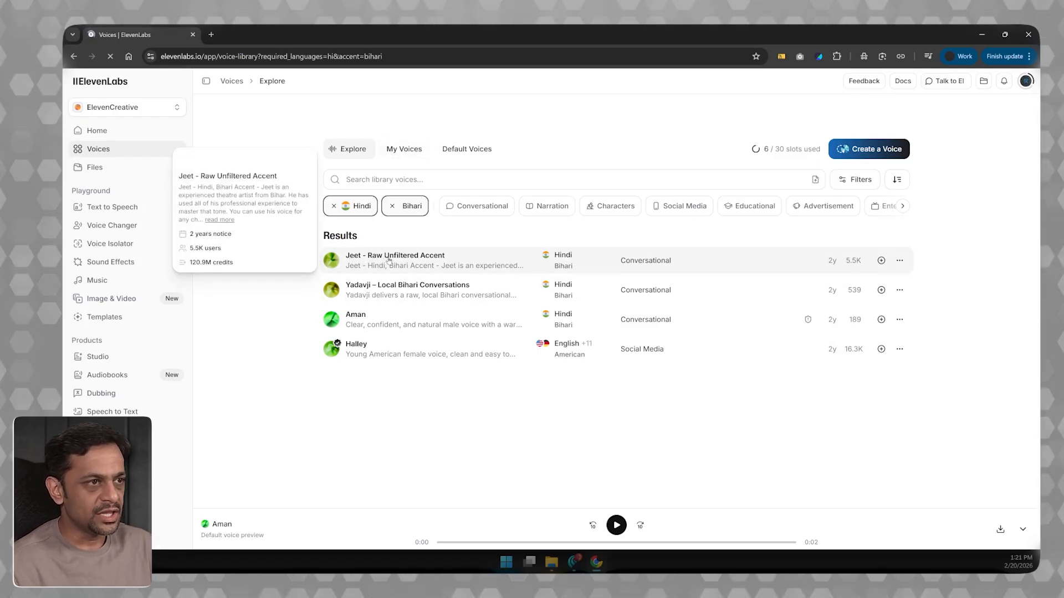
click(881, 261)
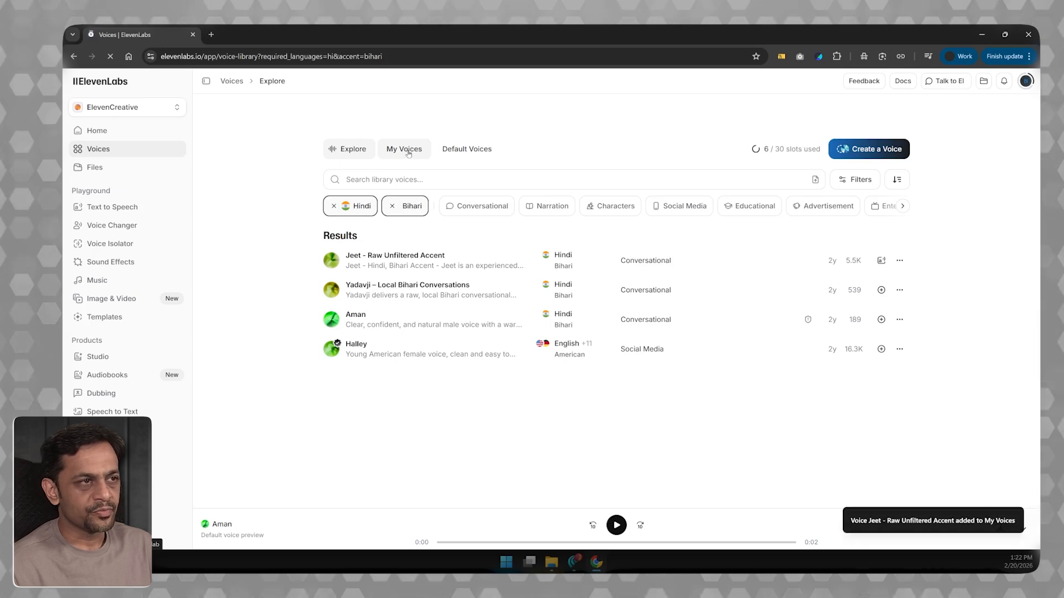
click(408, 151)
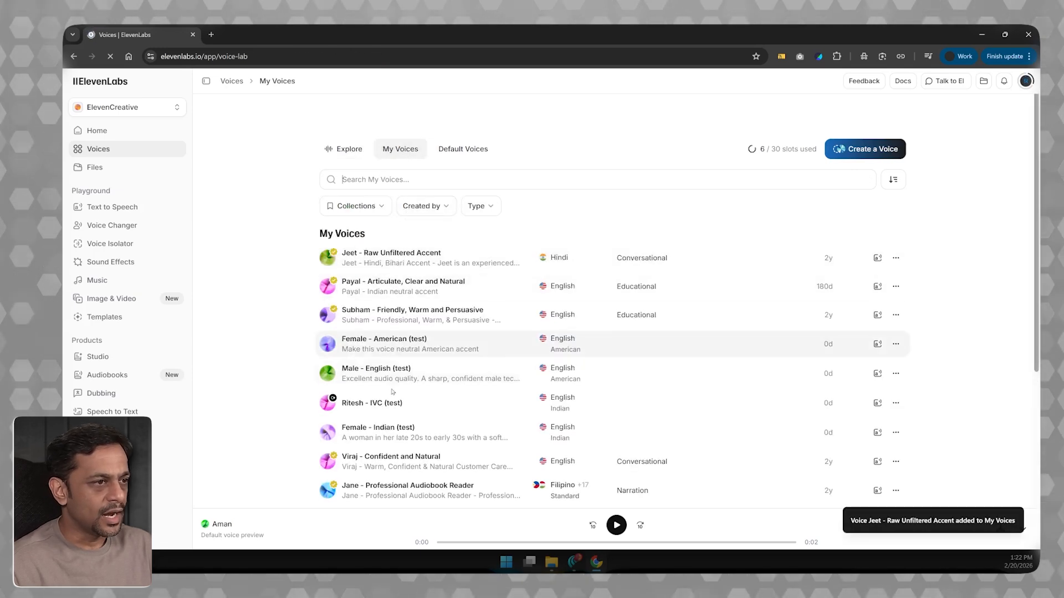
scroll(392, 391, down, 5)
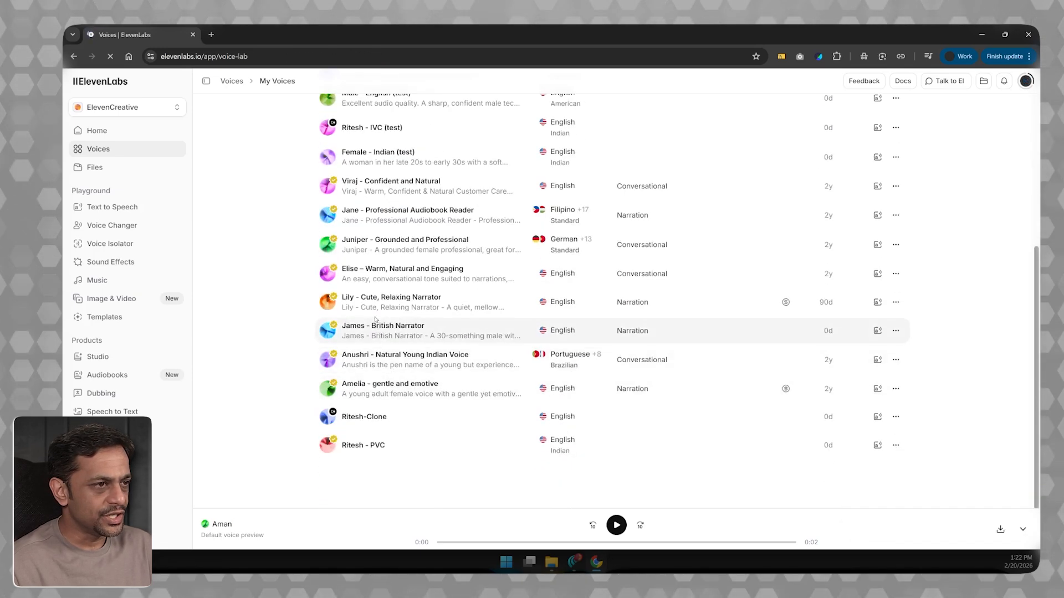
scroll(376, 395, up, 2)
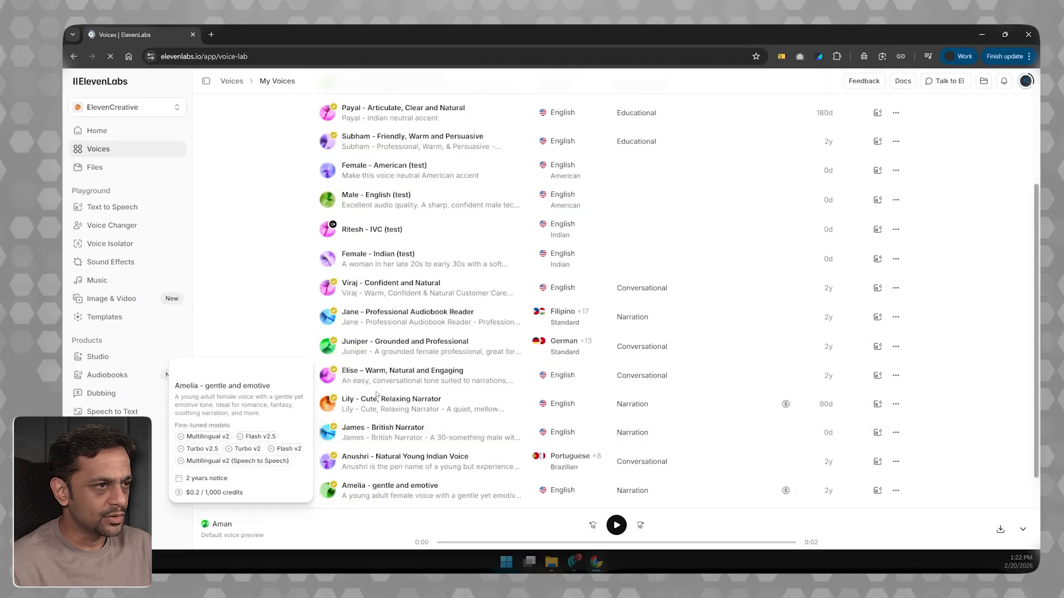
scroll(366, 305, up, 3)
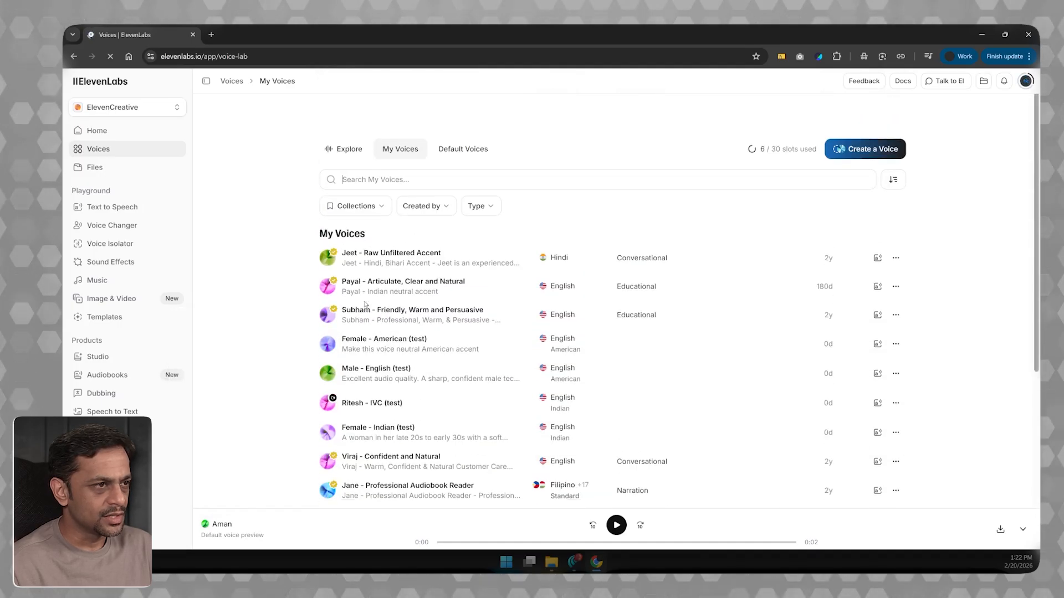
mouse_move(392, 263)
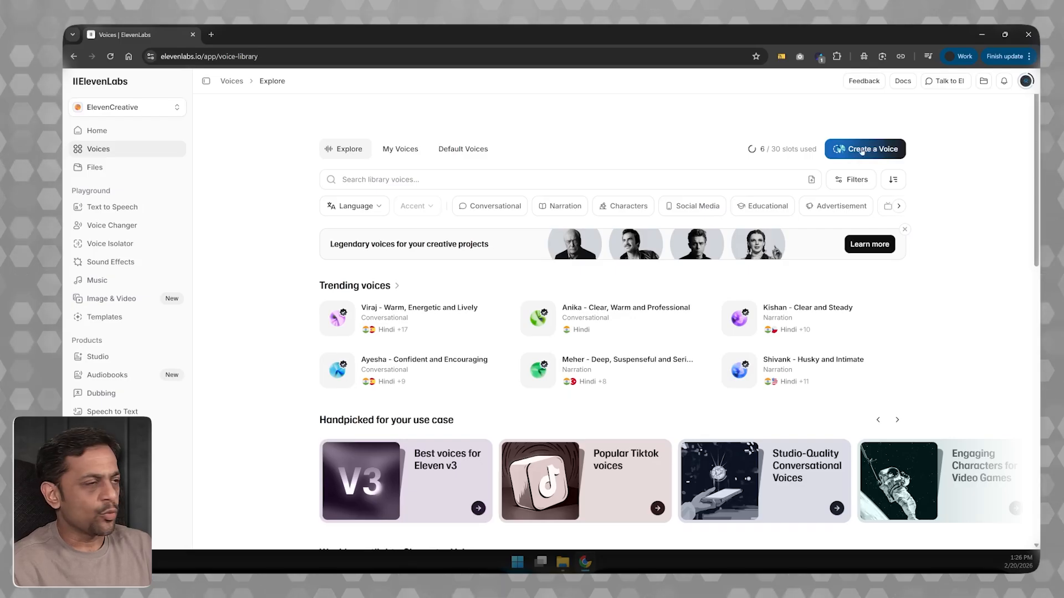
View the available methods for creating a new voice
click(863, 150)
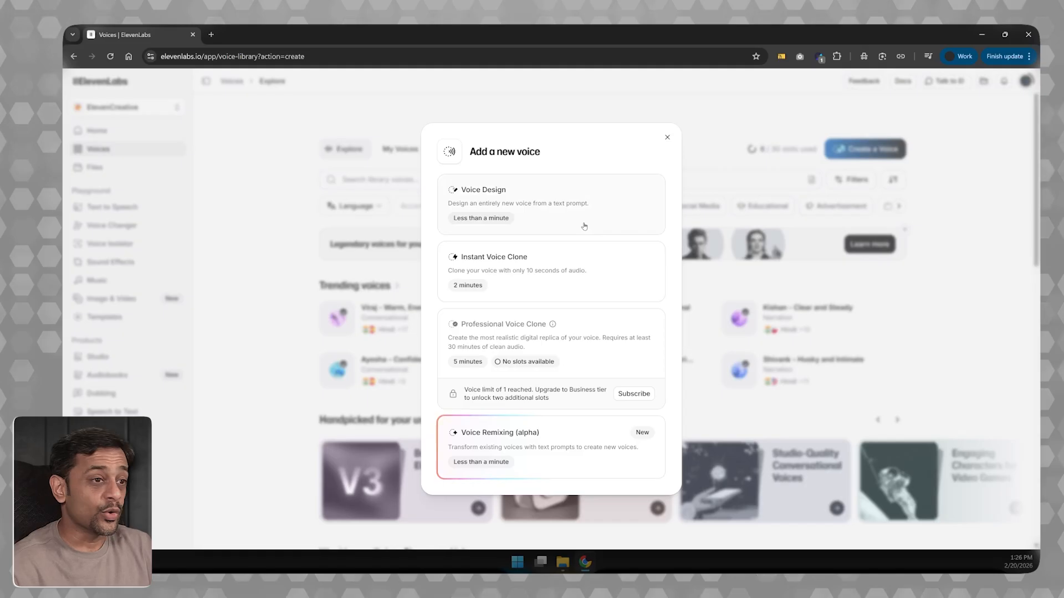
click(669, 138)
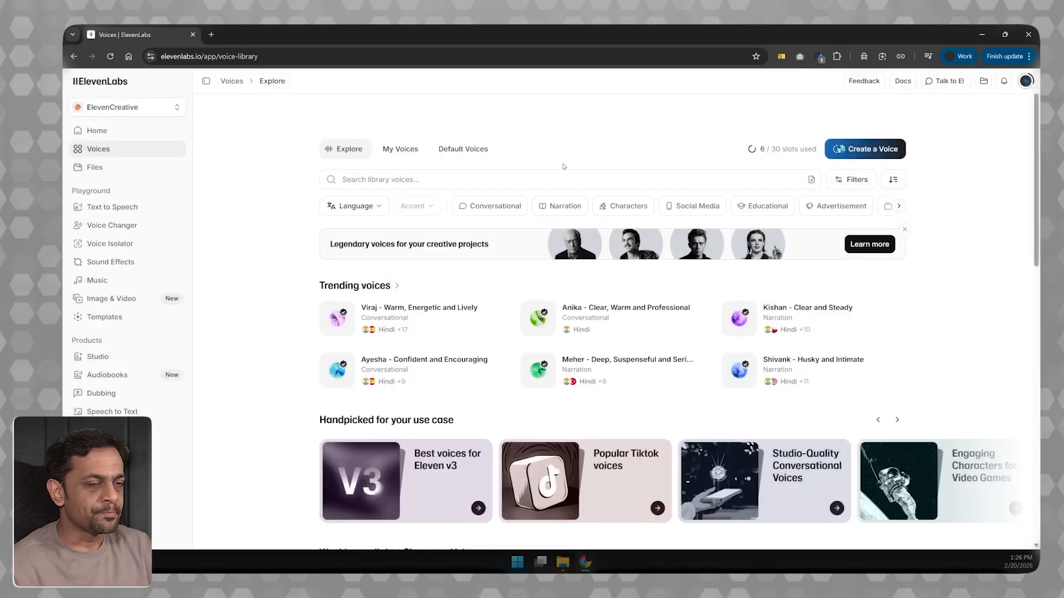
Open the Voice Changer and search Google in a new browser tab for "sample audio file download"
click(124, 226)
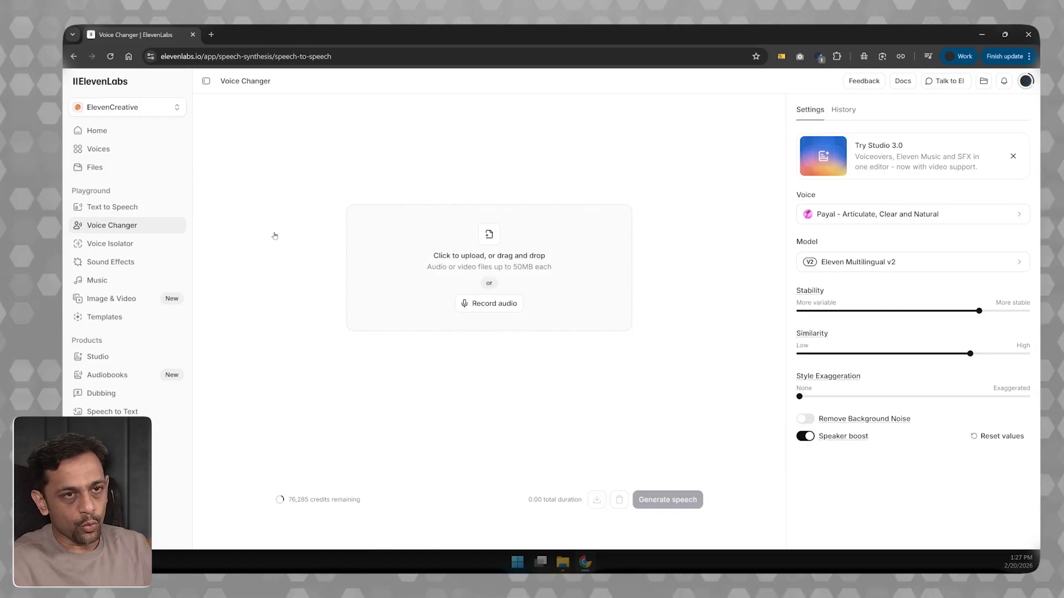
click(211, 35)
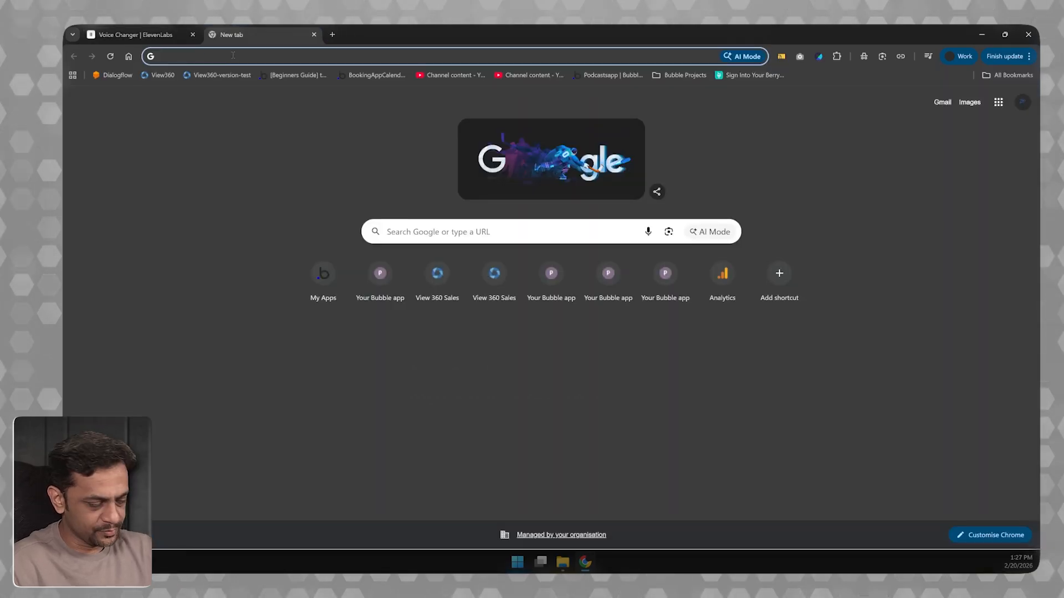
text(sample audio )
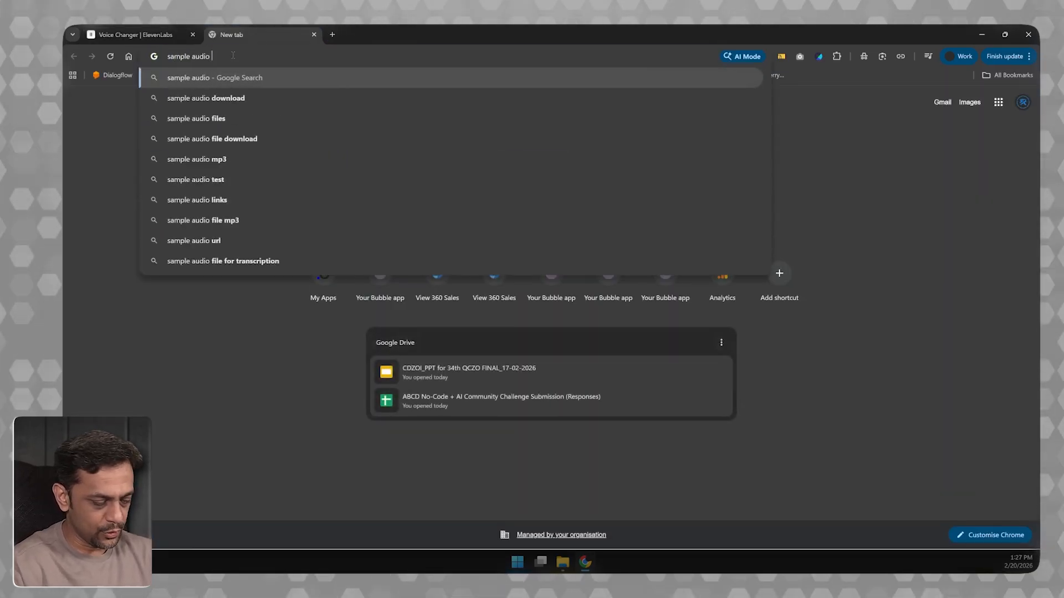
text(file download)
key(Return)
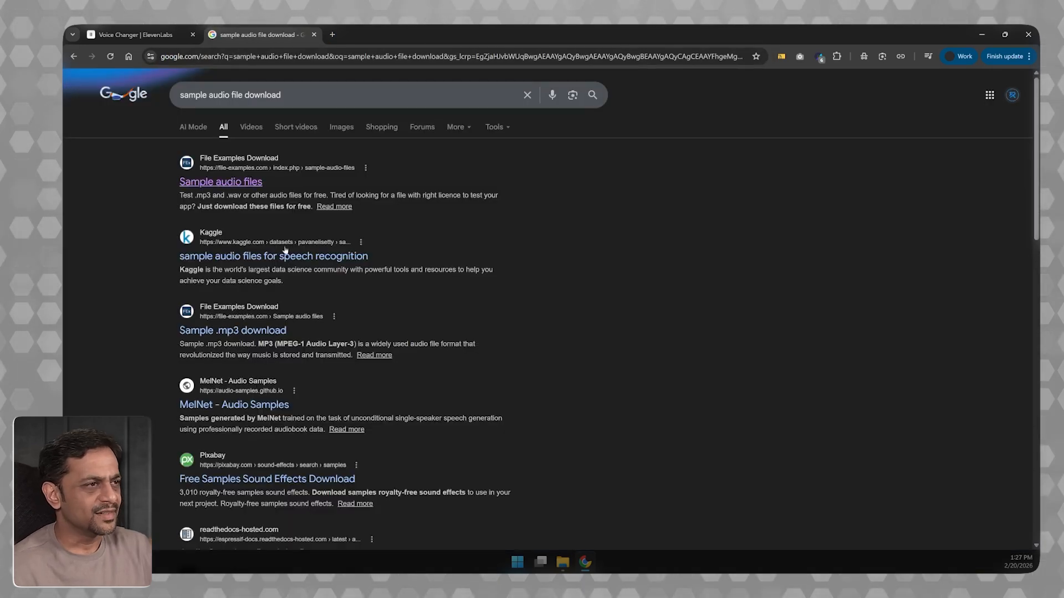
Open the Kaggle dataset "sample audio files for speech recognition" from the search results and play the harvard.wav preview
click(354, 256)
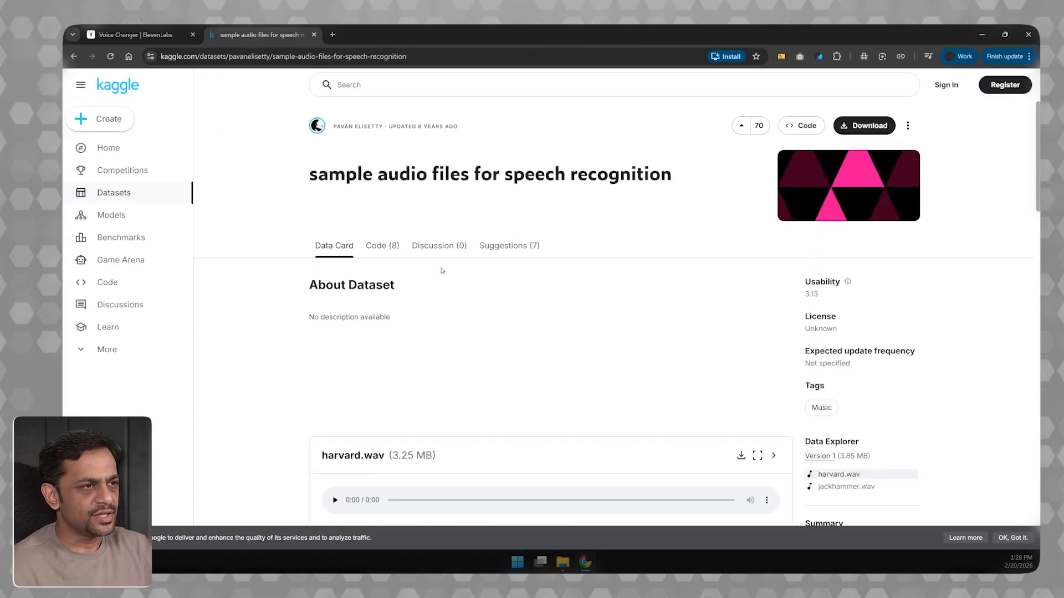
scroll(604, 272, down, 3)
click(335, 348)
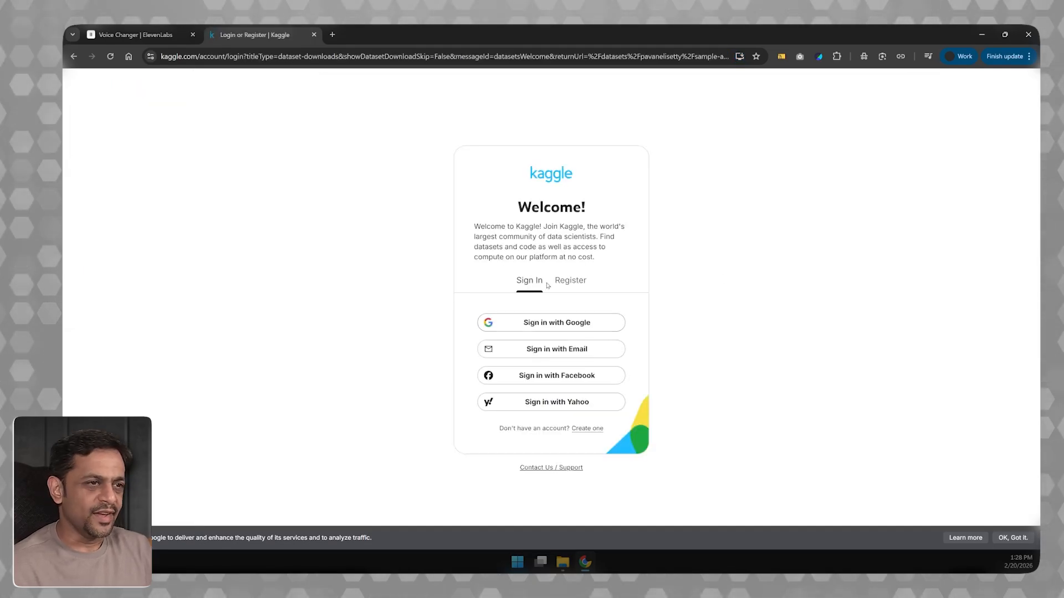
Register on Kaggle with Google and agree to the privacy terms to download harvard.wav
click(576, 282)
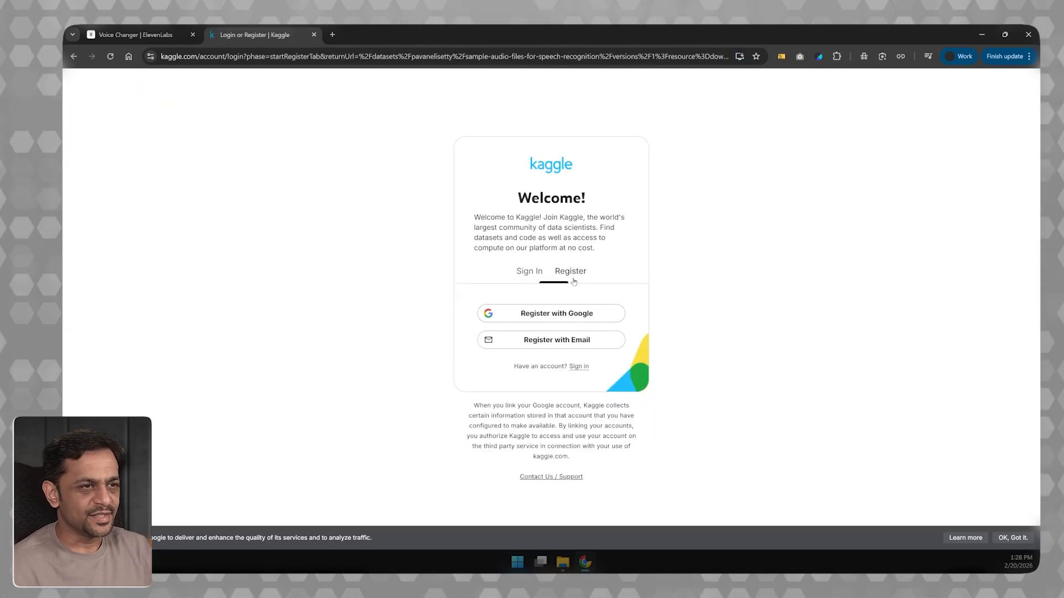
click(562, 313)
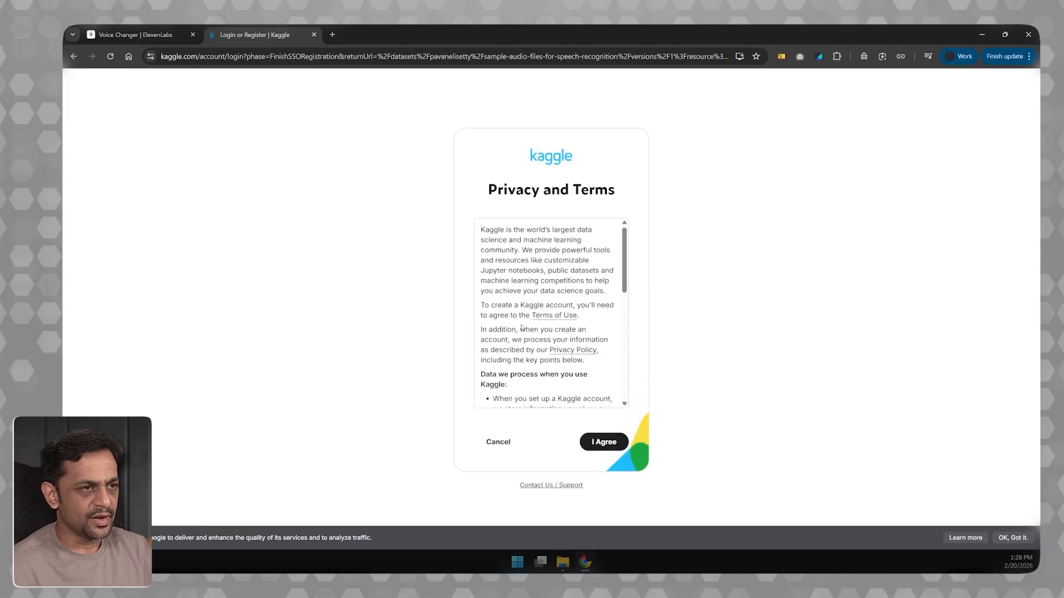
scroll(548, 408, down, 10)
click(604, 442)
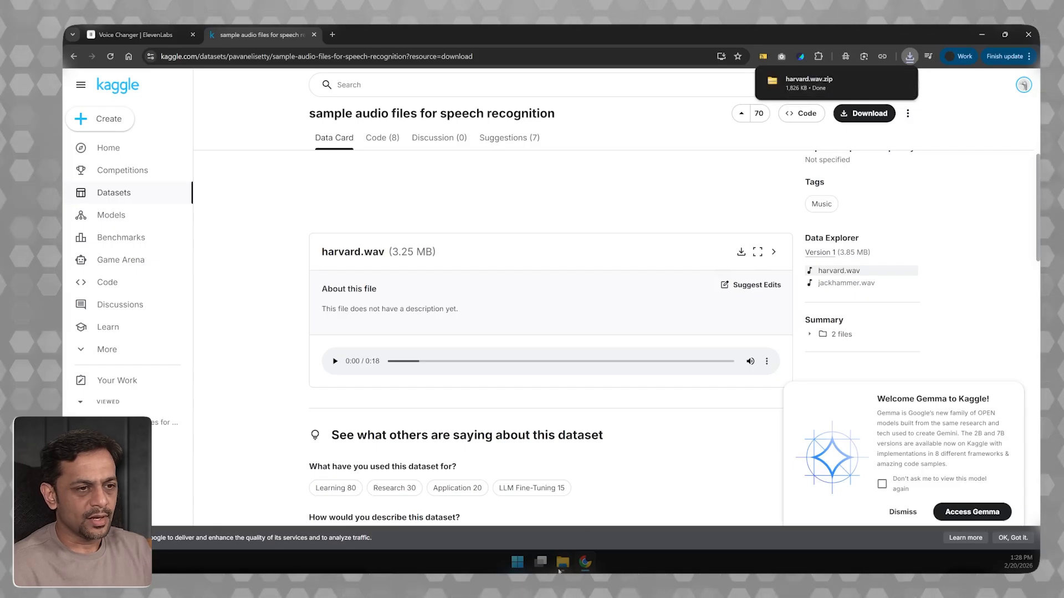
Return to the ElevenLabs Voice Changer and upload harvard.wav from the extracted folder in Downloads
click(156, 35)
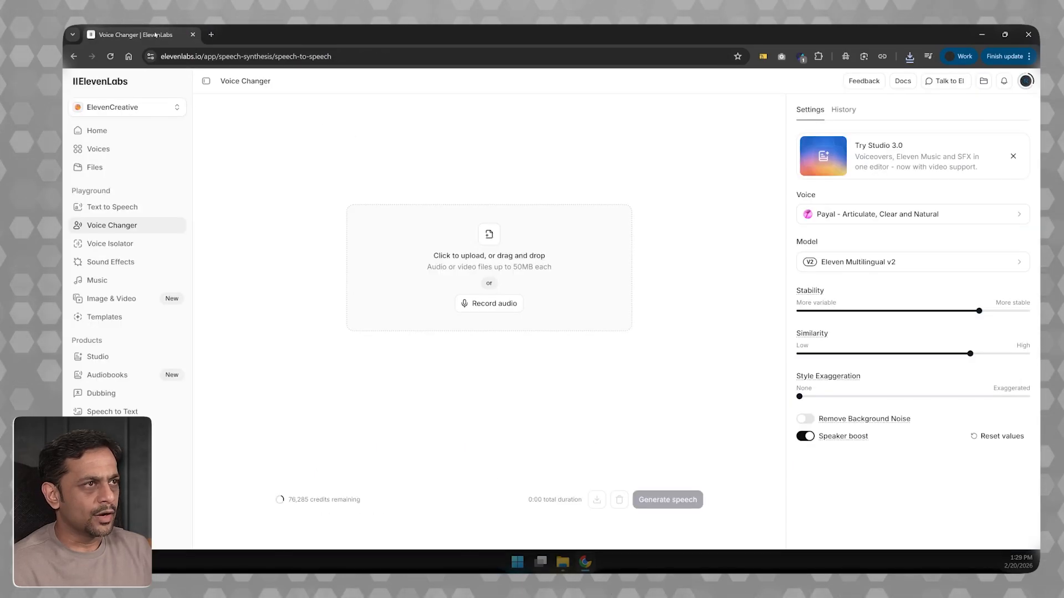
click(486, 260)
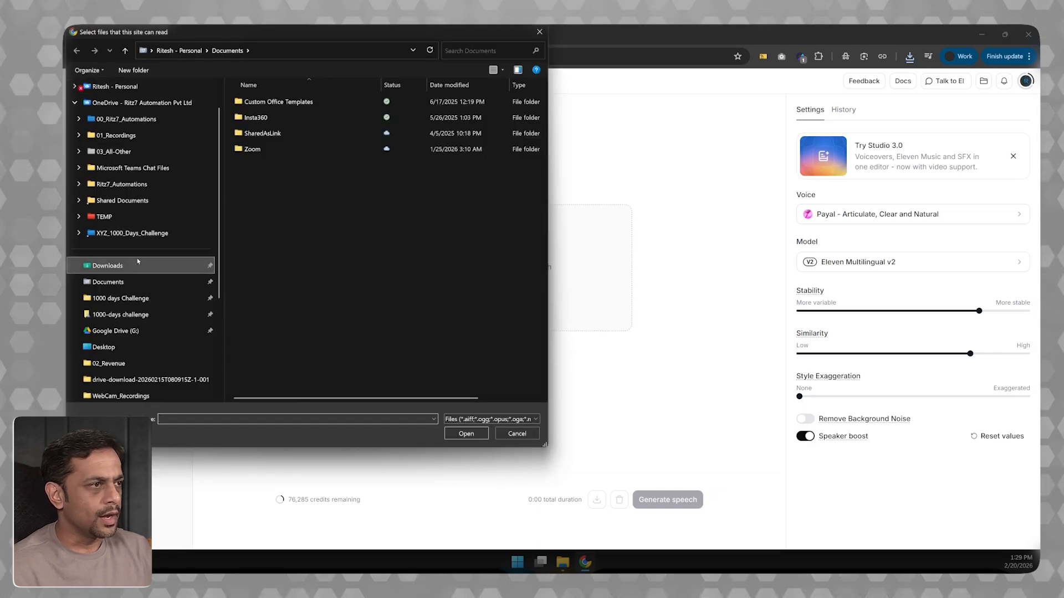
double_click(252, 134)
double_click(260, 112)
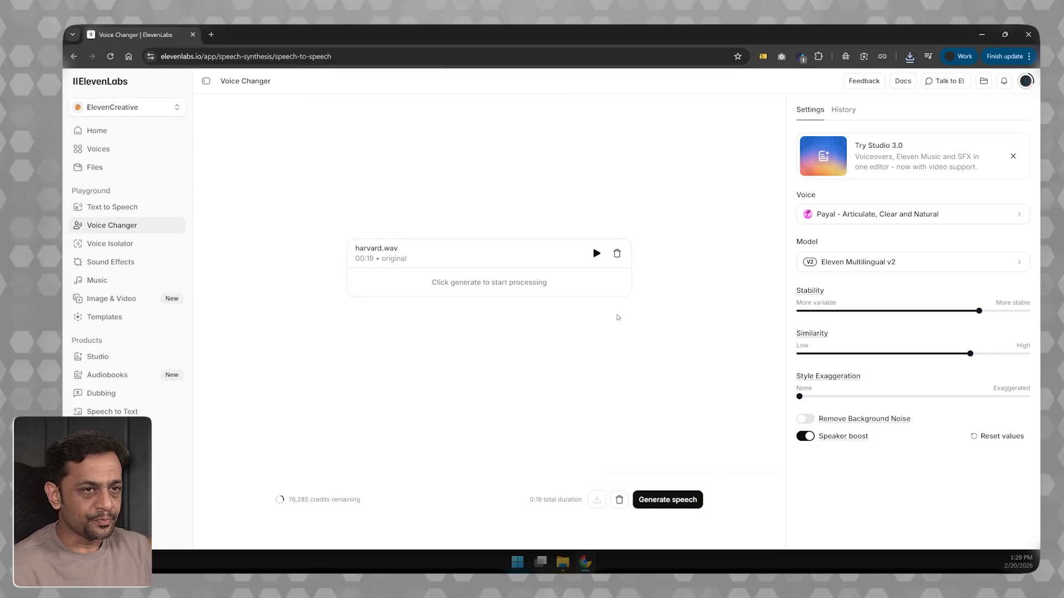
Preview and select the saved Subham - Friendly, Warm and Persuasive voice, and generate the converted harvard.wav speech with it
click(845, 221)
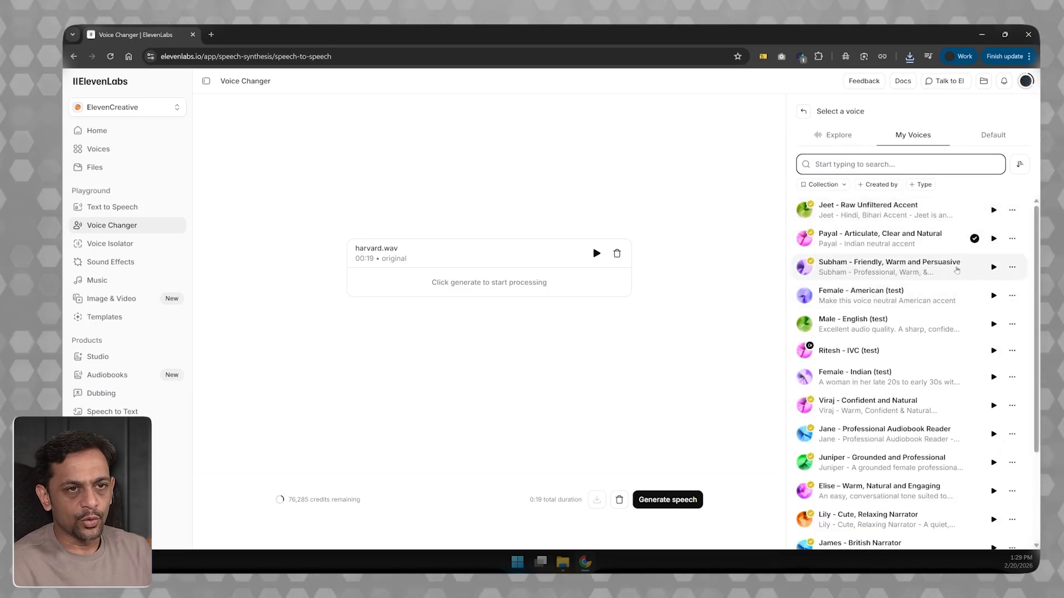
click(994, 267)
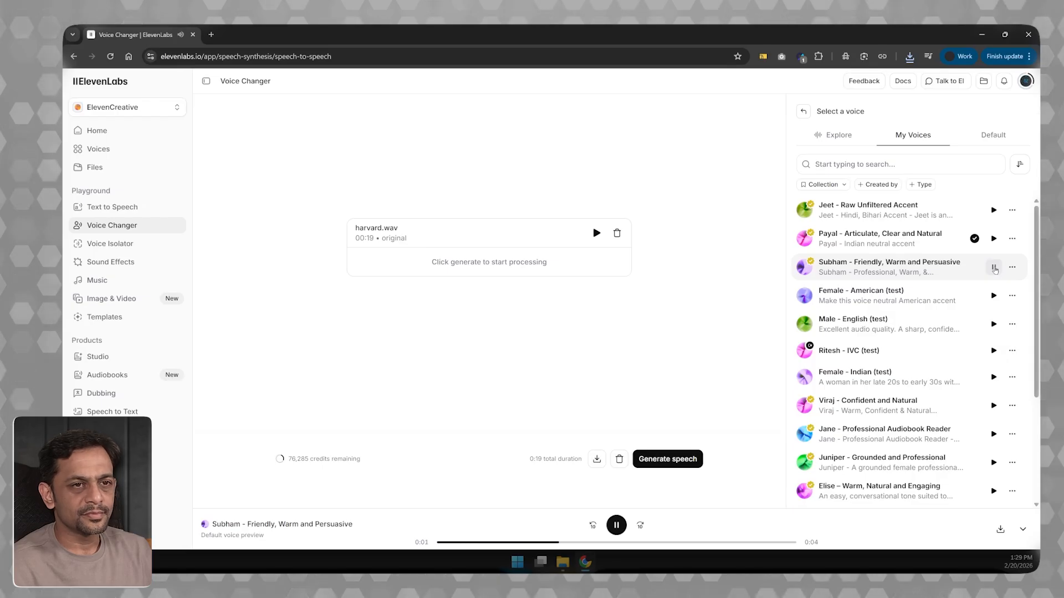
click(942, 267)
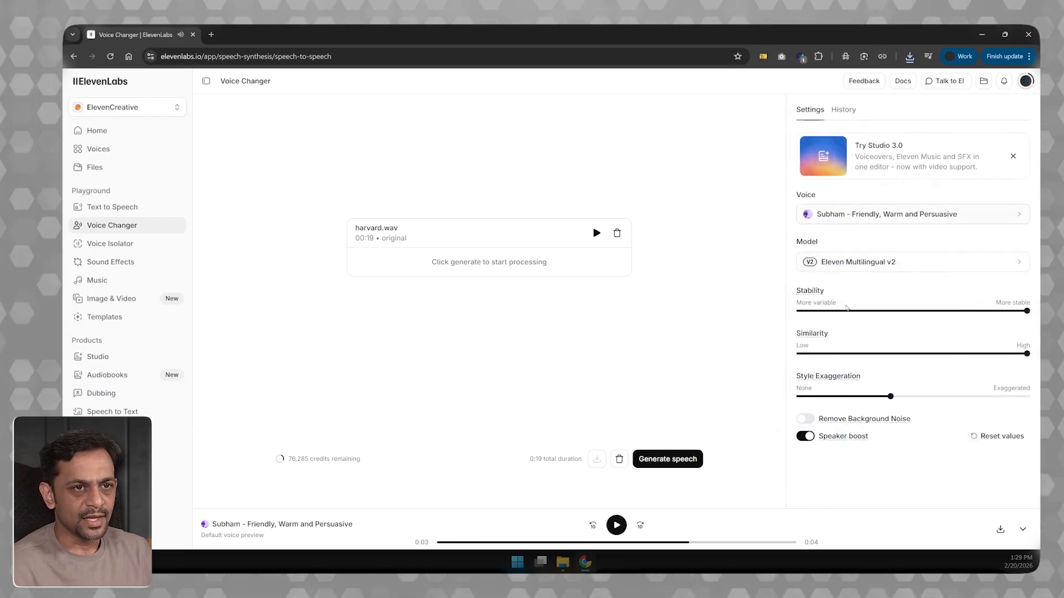
click(654, 460)
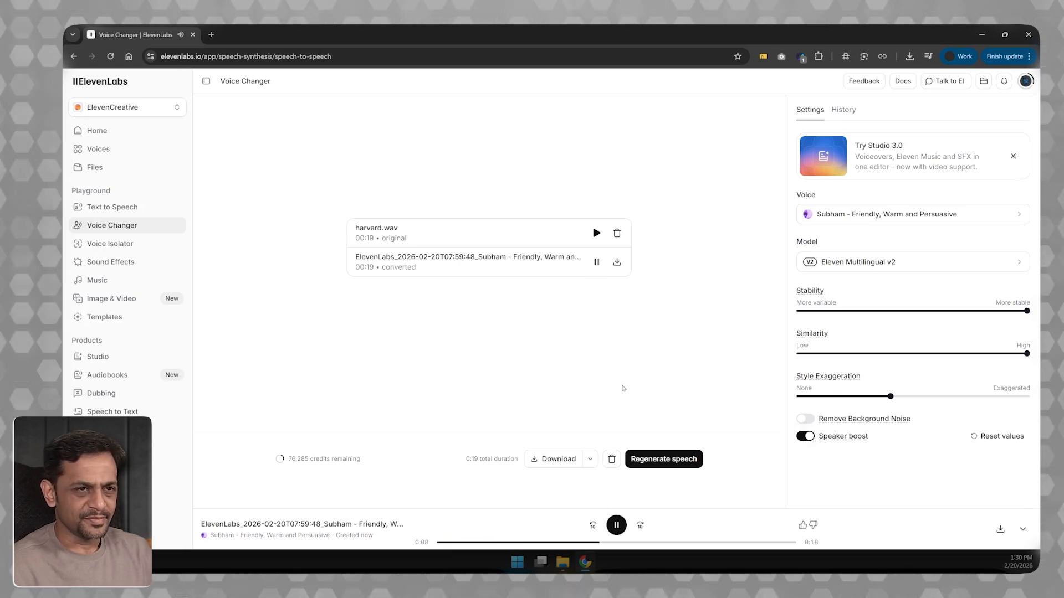
click(616, 526)
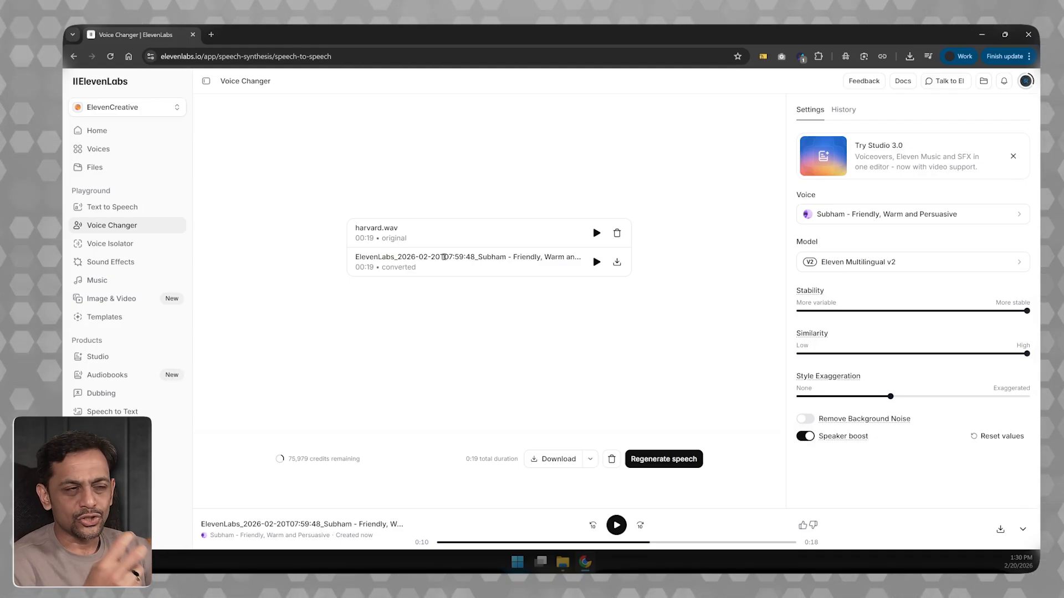
Filter the voices available to explore by American accent and male gender
click(840, 215)
click(833, 134)
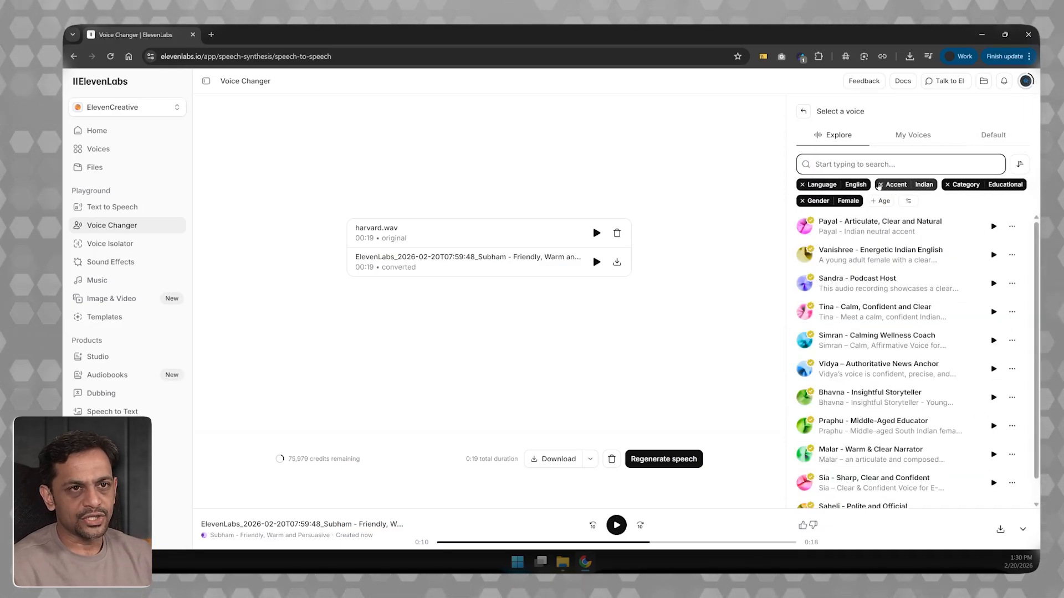
click(879, 185)
click(892, 184)
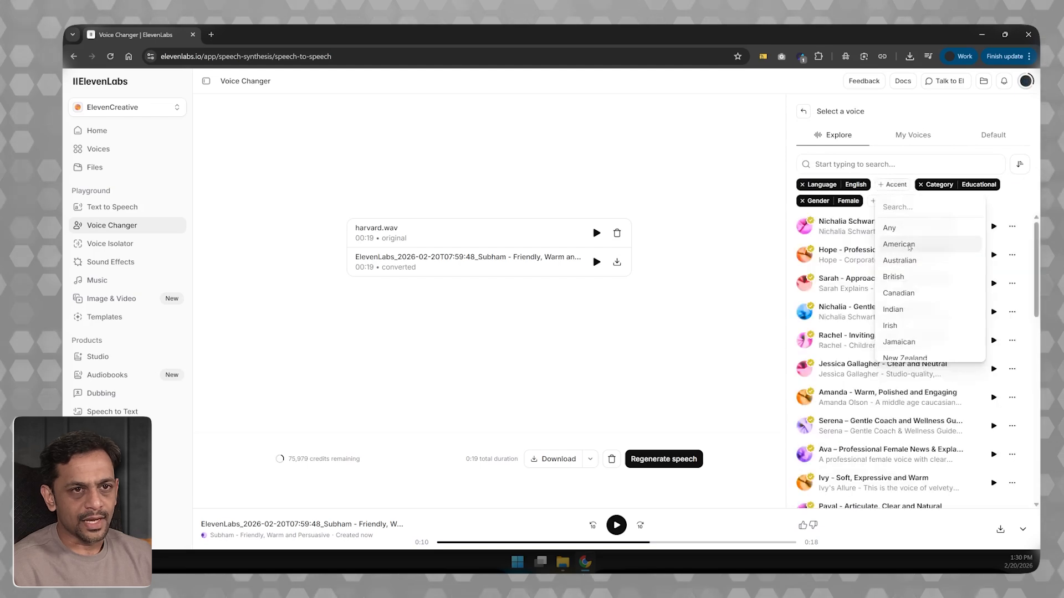
click(910, 248)
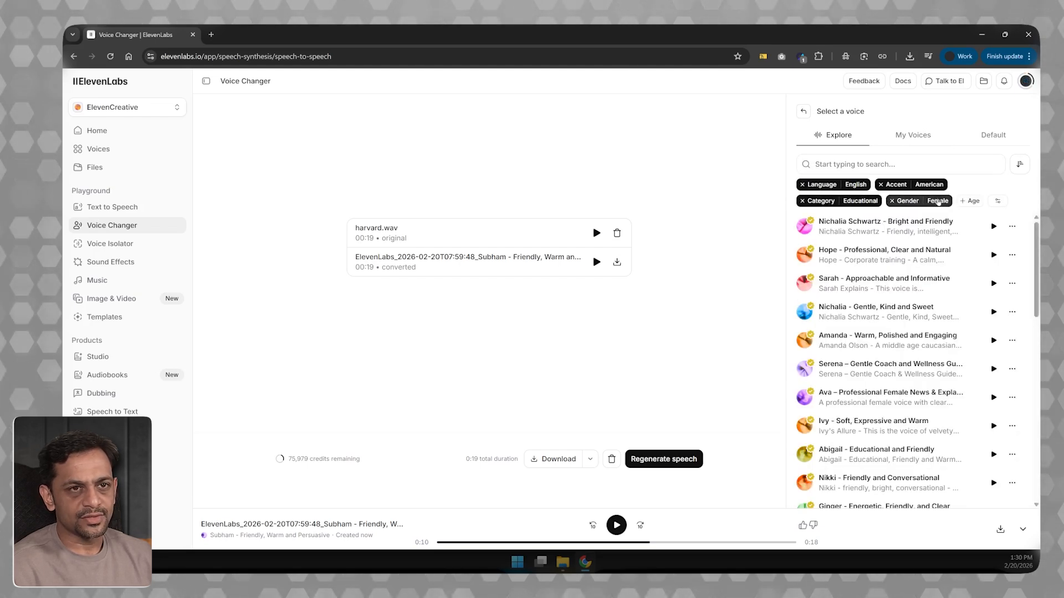
click(902, 201)
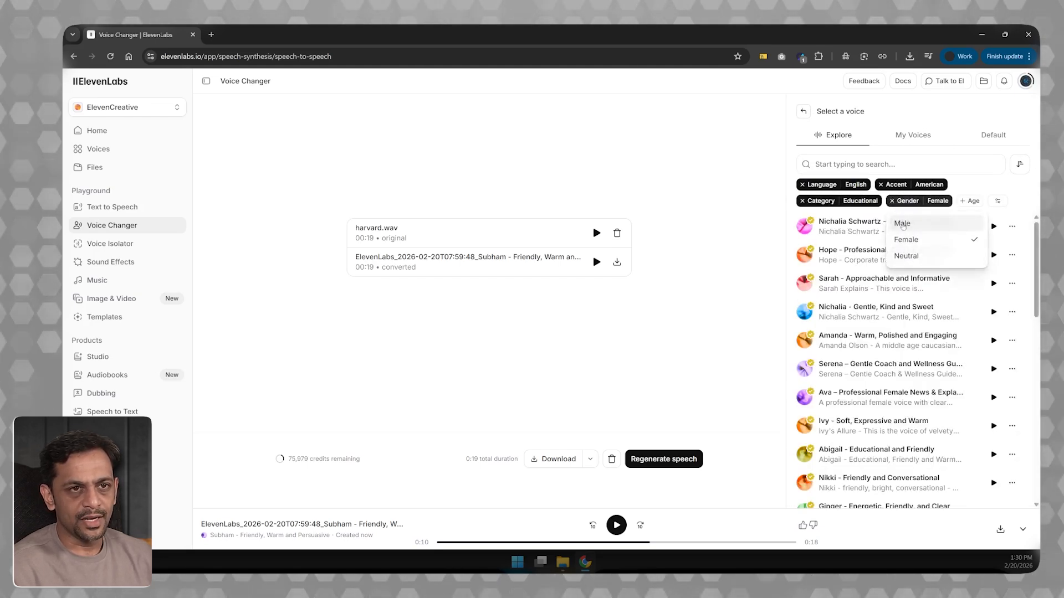
click(902, 224)
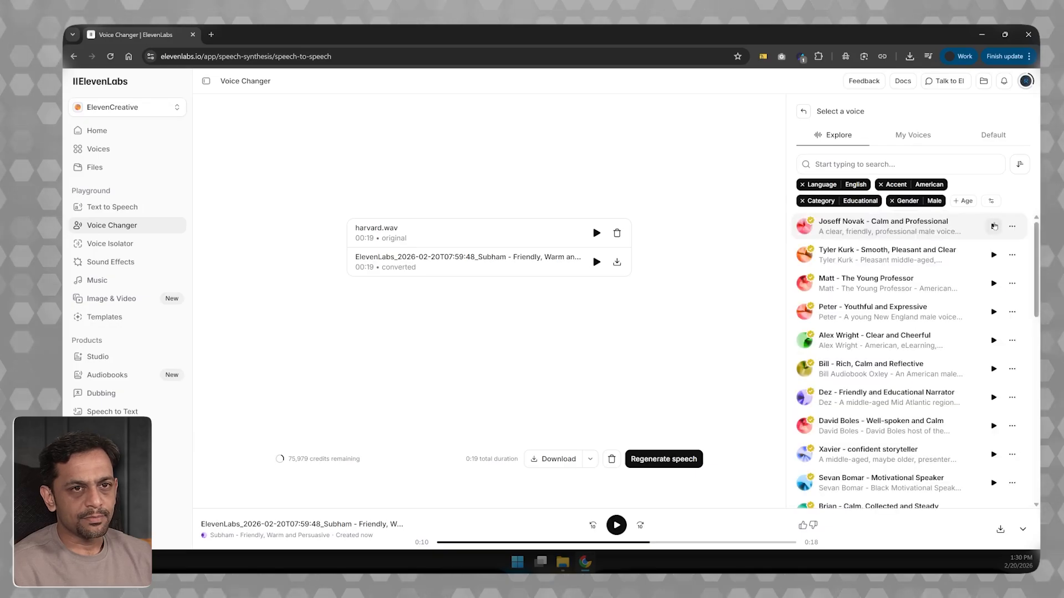
Listen to the previews of the Joseff Novak, Tyler Kurk and Matt - The Young Professor voices
click(994, 226)
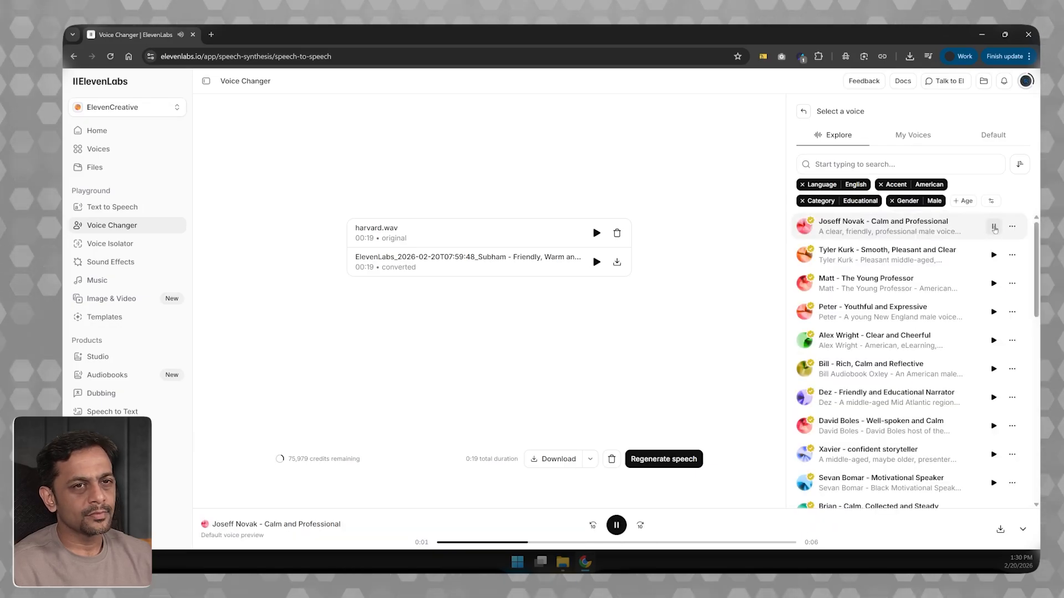
click(994, 228)
click(994, 255)
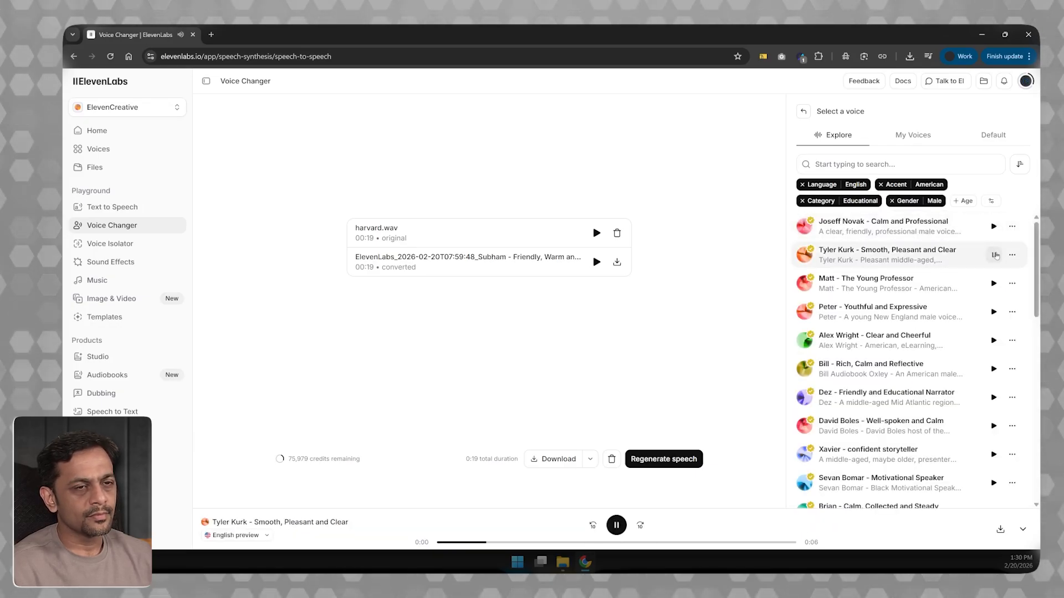
click(995, 255)
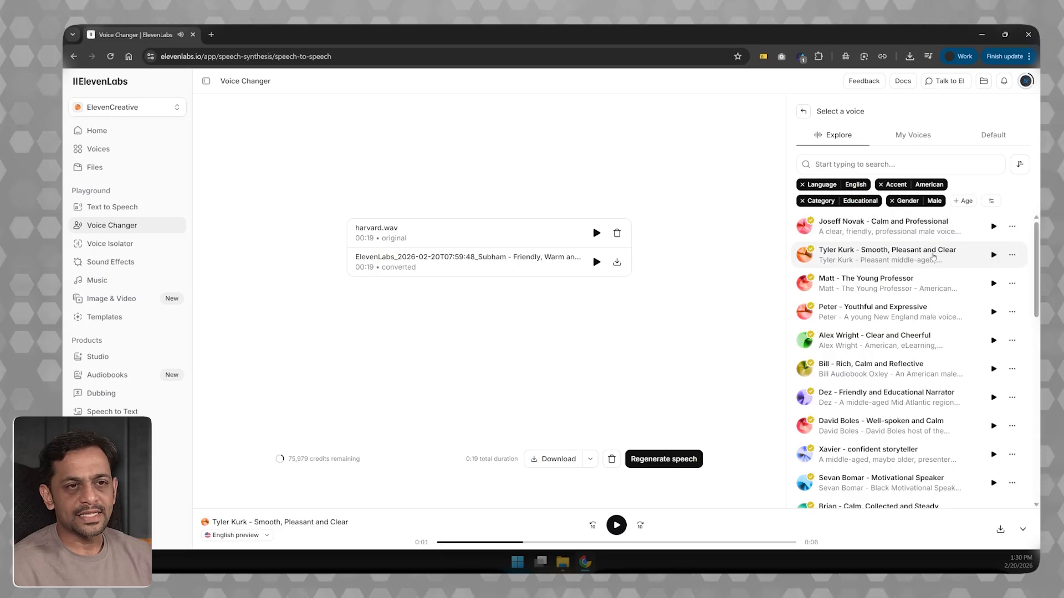
click(994, 284)
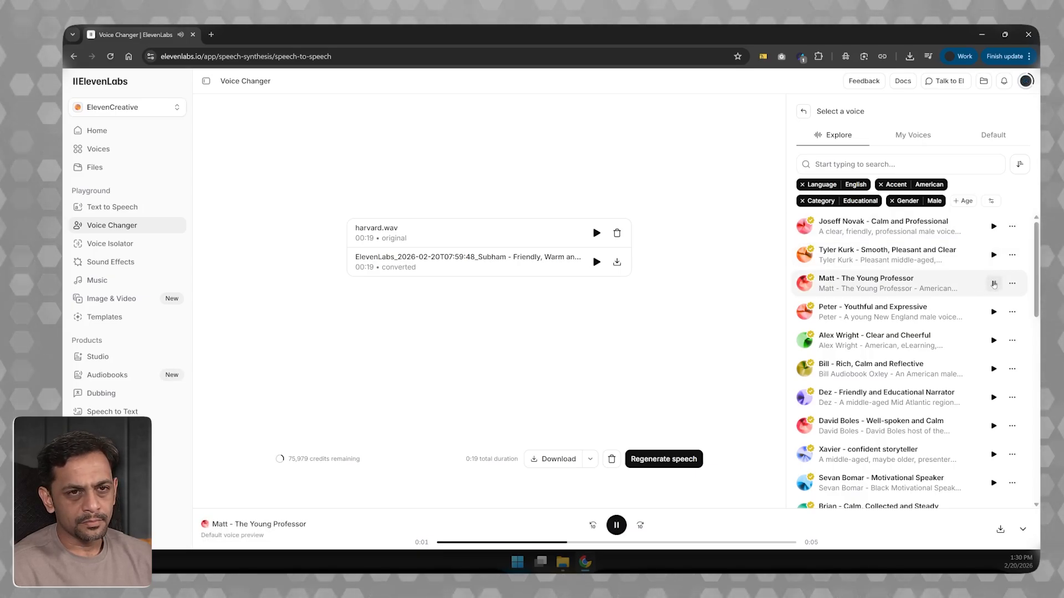
click(994, 284)
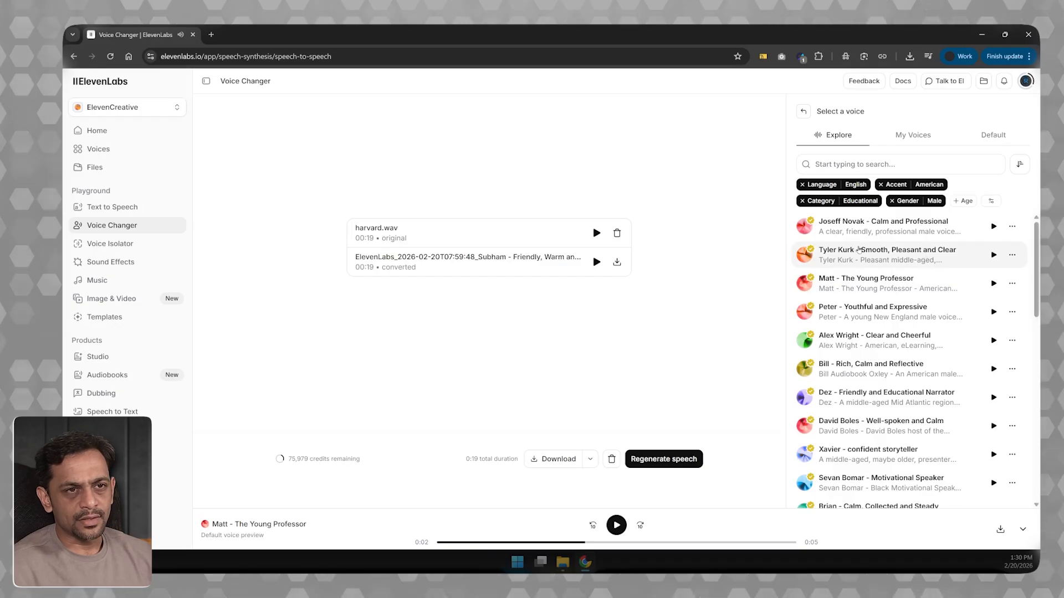
Regenerate the speech with the Tyler Kurk - Smooth, Pleasant and Clear voice and compare it with the original harvard.wav
click(924, 256)
click(657, 461)
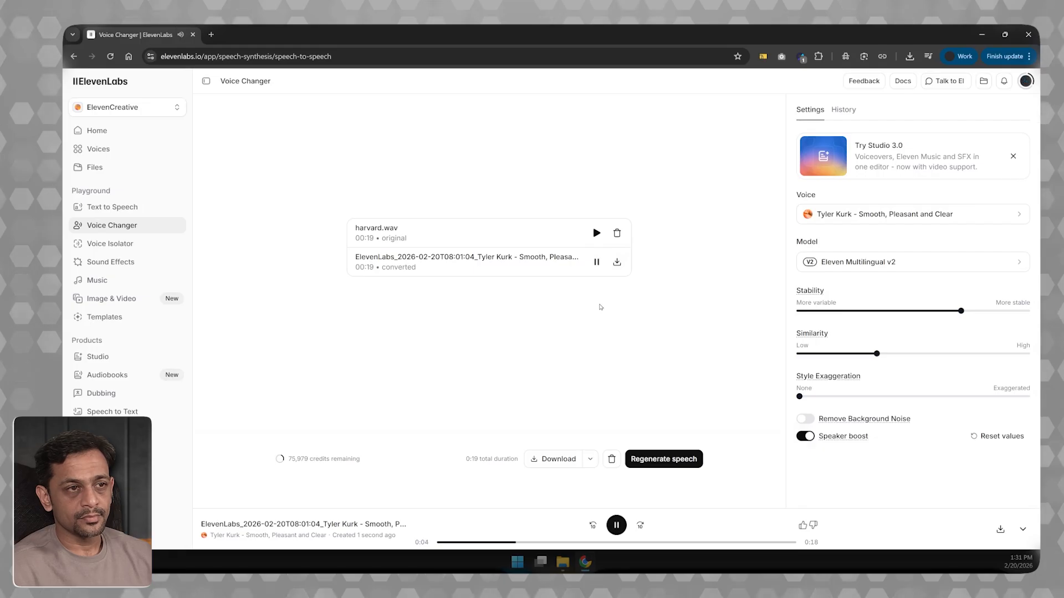
click(596, 264)
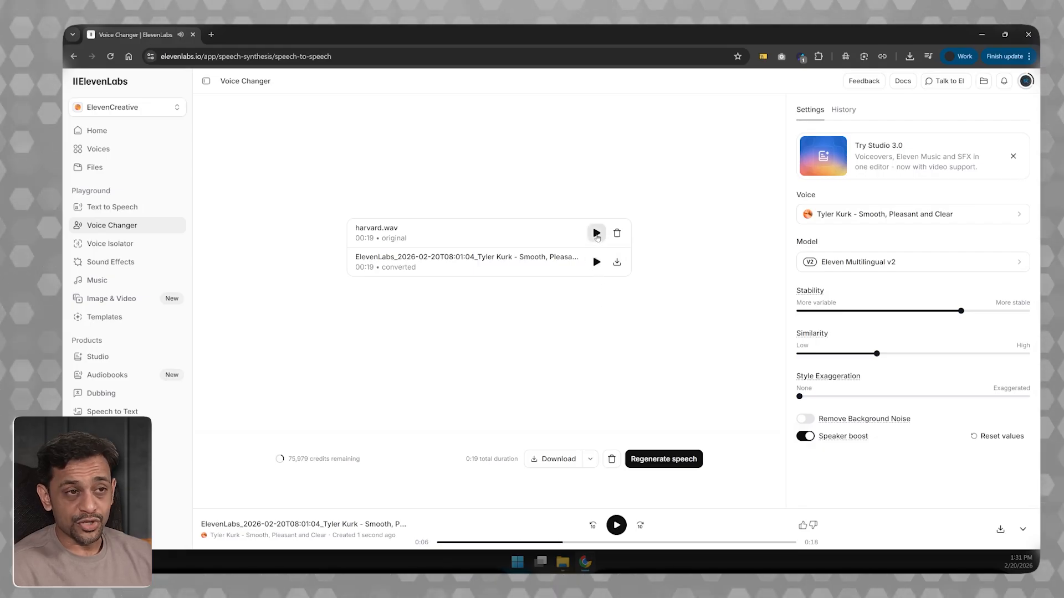
click(596, 234)
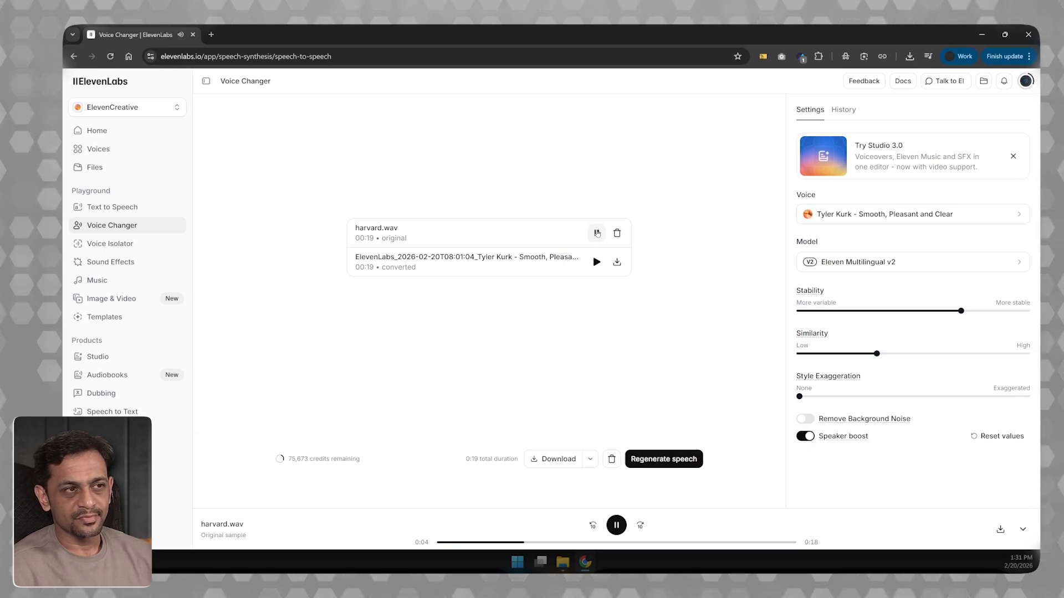
click(597, 233)
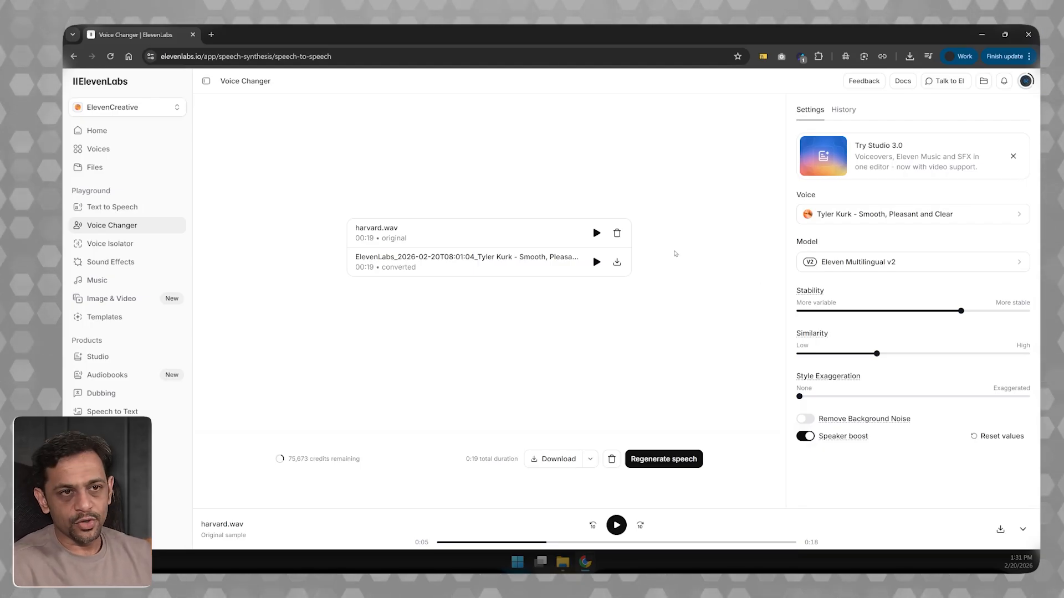
Select the account owner's PVC voice from My Voices and regenerate the harvard.wav speech with it
click(827, 220)
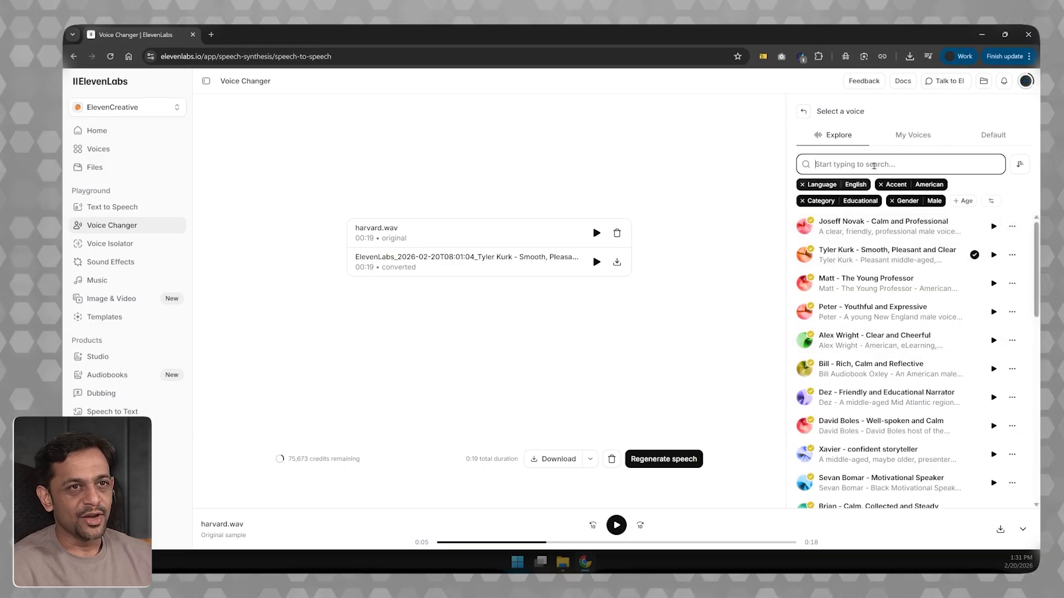
click(903, 136)
scroll(865, 387, down, 3)
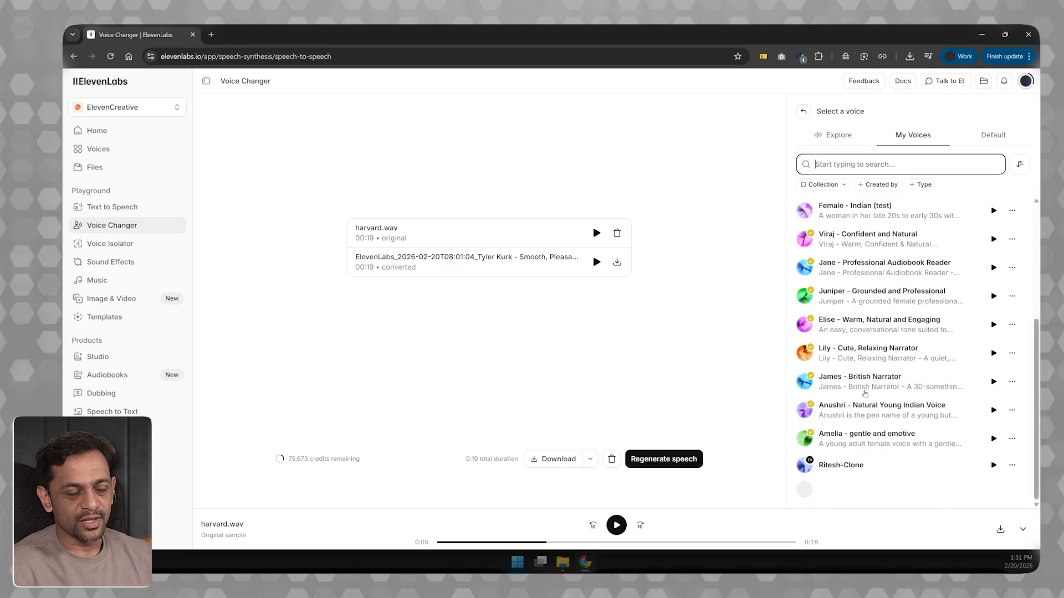
click(853, 489)
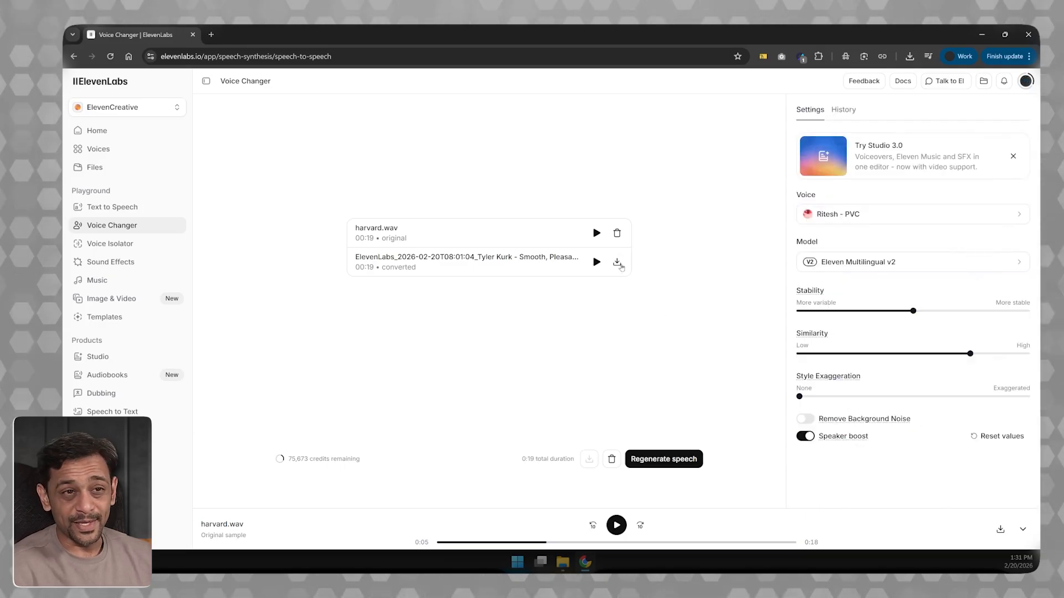
click(664, 459)
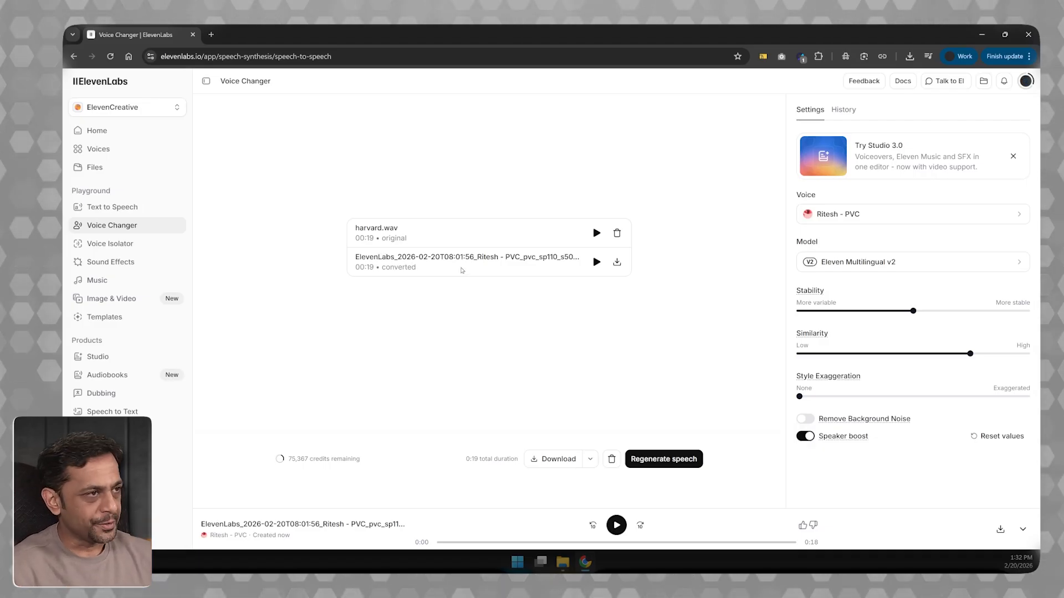
Look at the Voice Isolator page, and upload harvard.wav to the Voice Changer again
click(111, 244)
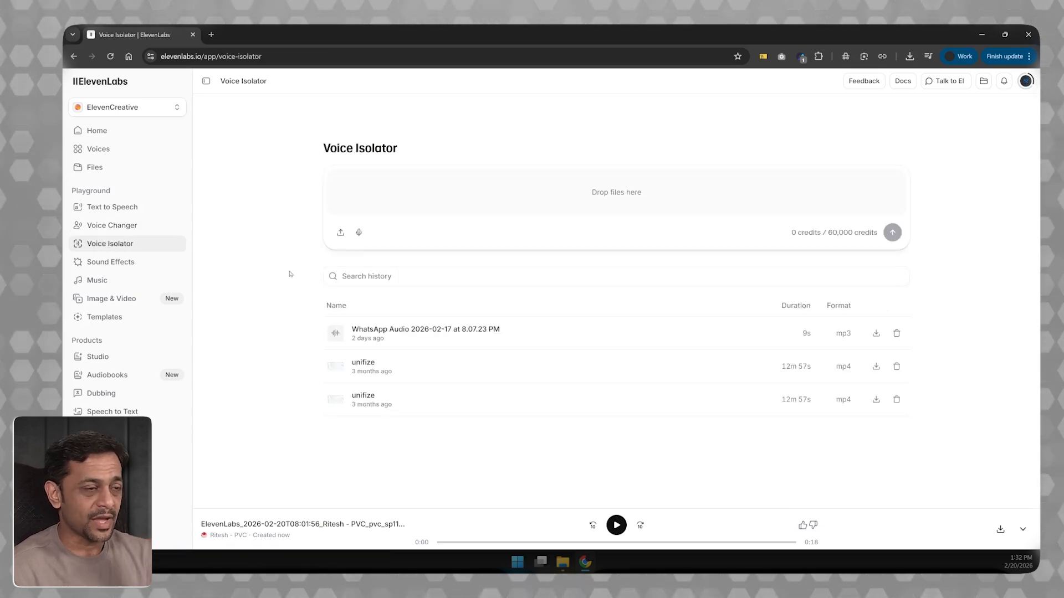
click(171, 235)
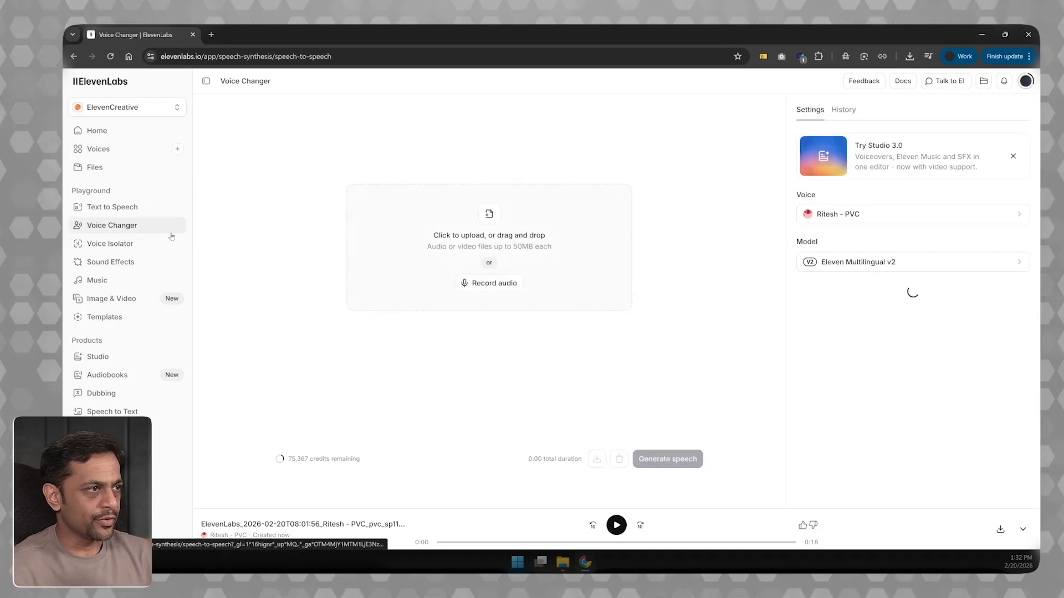
click(504, 238)
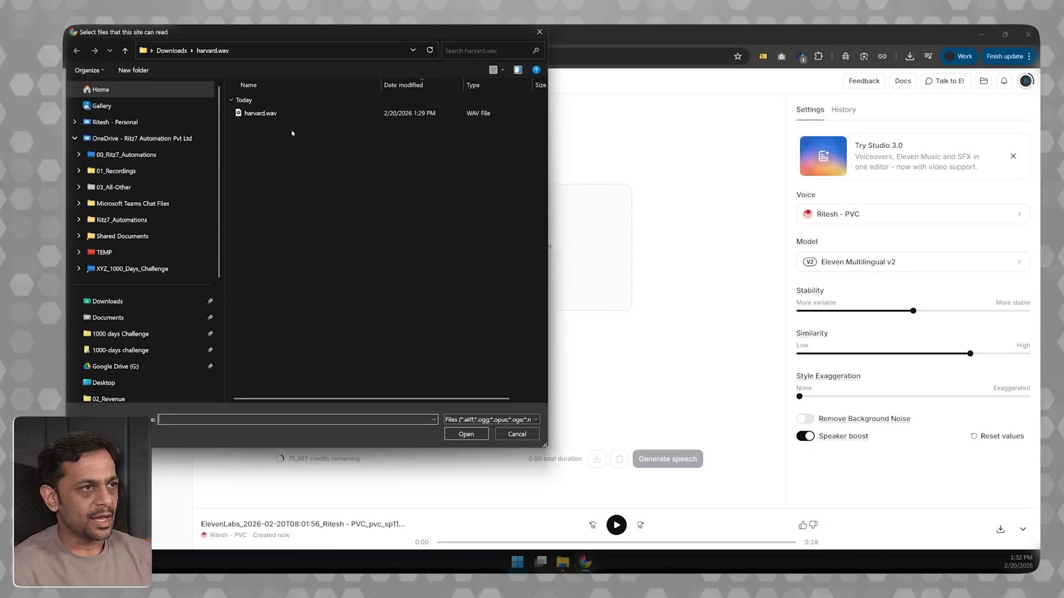
click(260, 113)
click(466, 433)
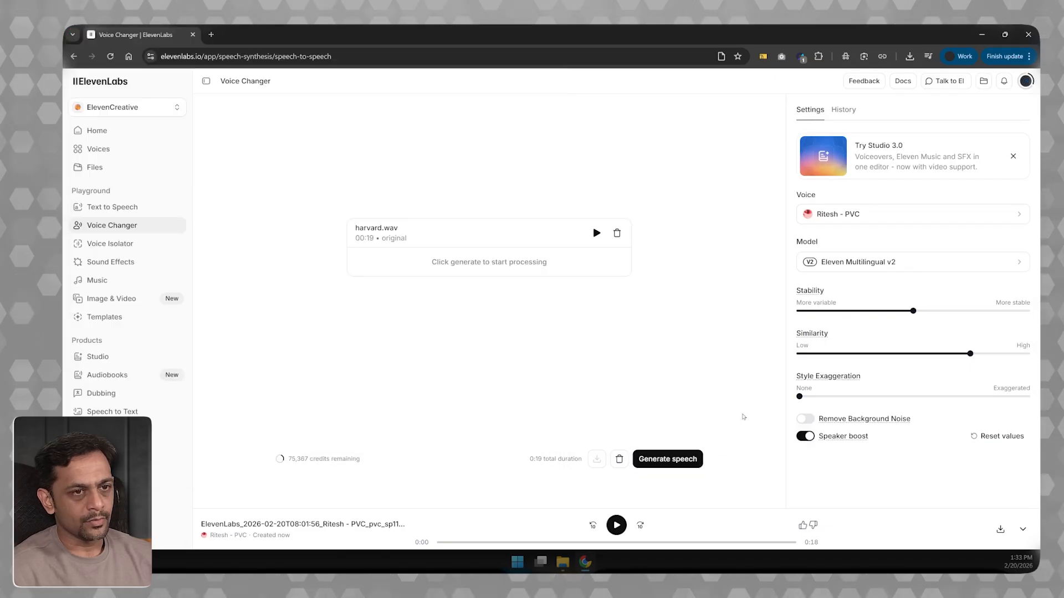
Turn on Remove Background Noise for the harvard.wav conversion and open the Voice Isolator
click(810, 421)
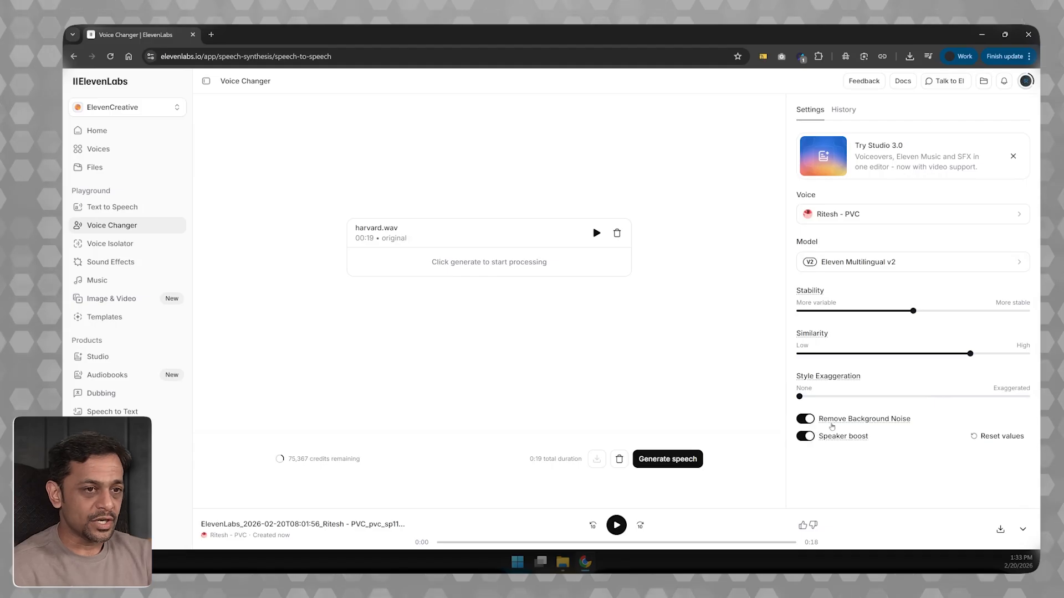
mouse_move(832, 427)
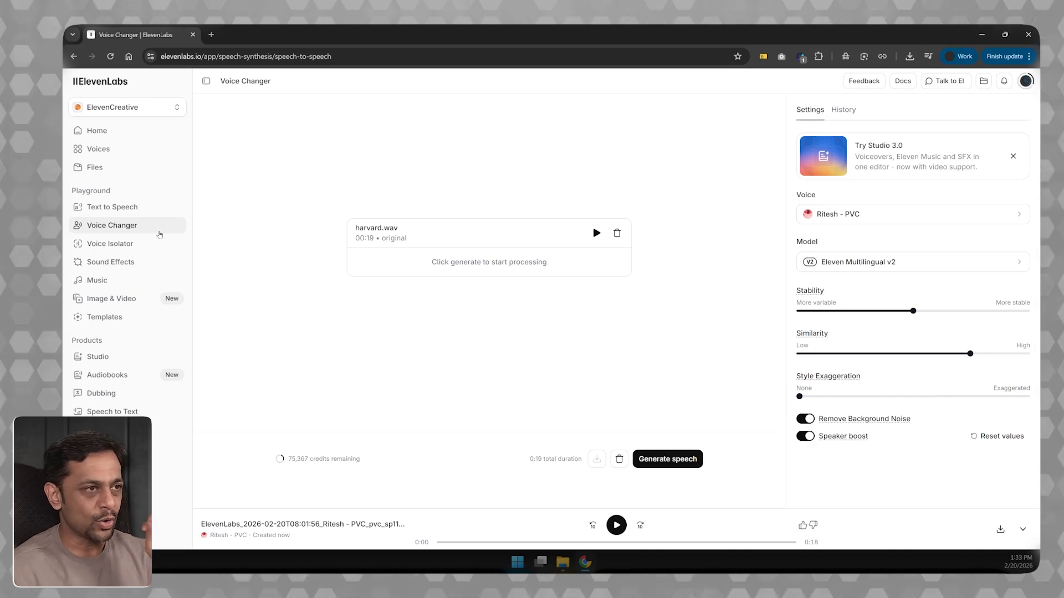
click(112, 243)
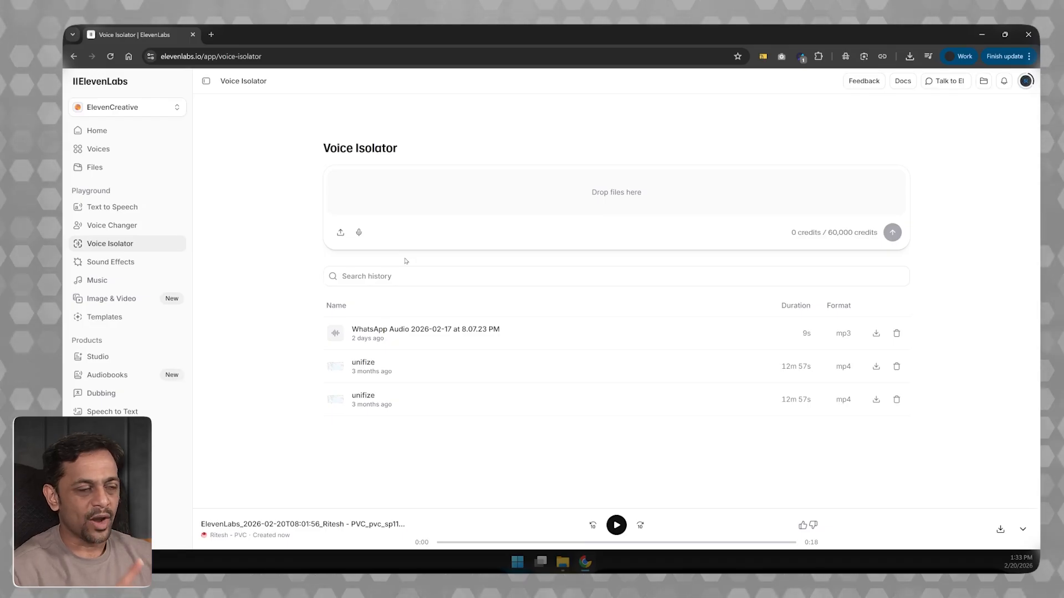
Search the web in a new browser tab for "audio file with voiceover and background noise"
click(212, 35)
text(voice)
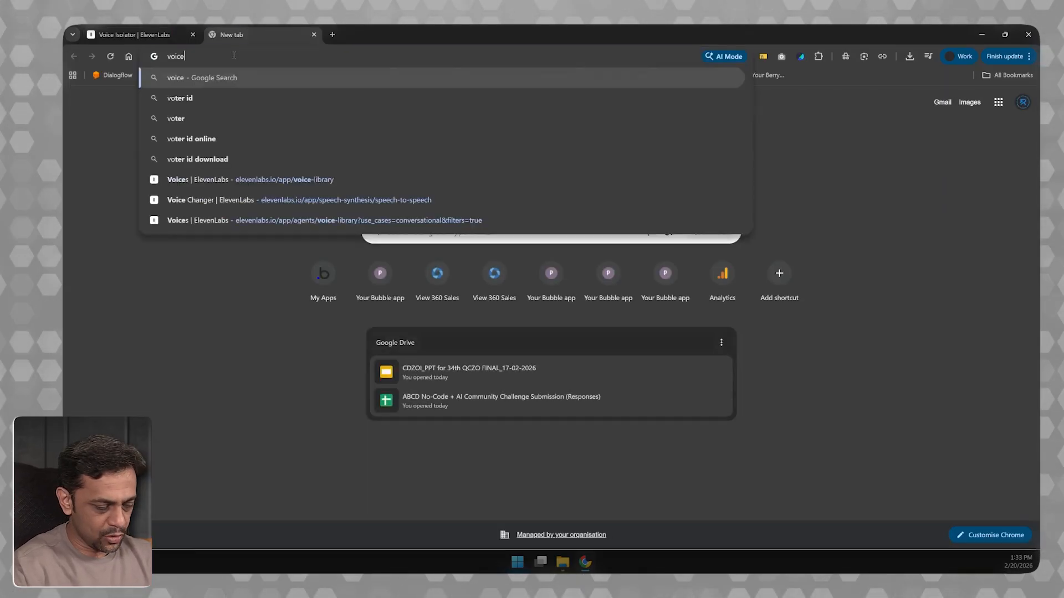
key(BackSpace)
key(BackSpace)
key(BackSpace)
key(BackSpace)
key(BackSpace)
text(audio file )
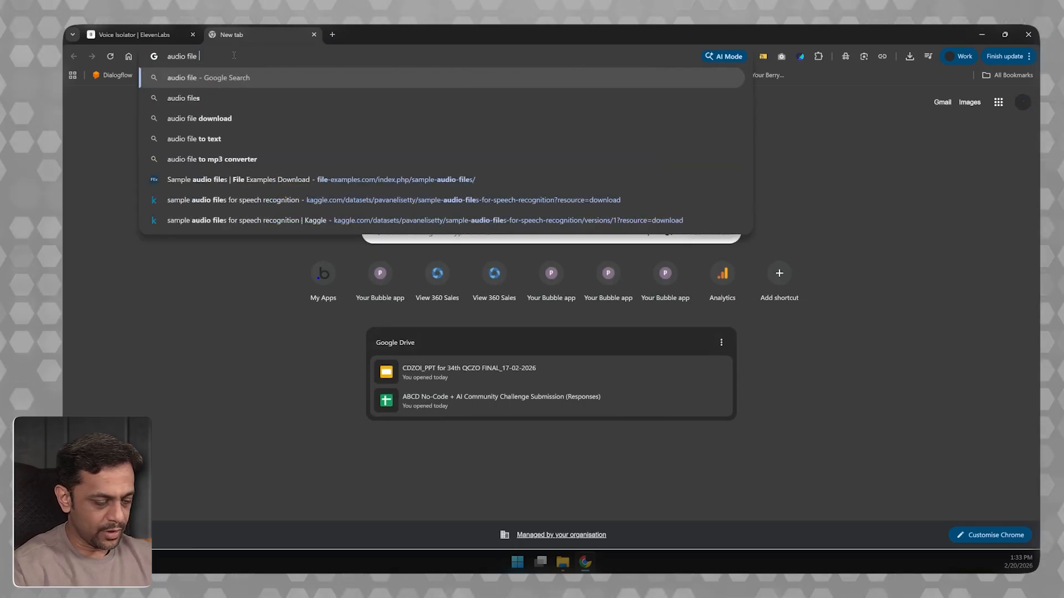
text(with voiceover )
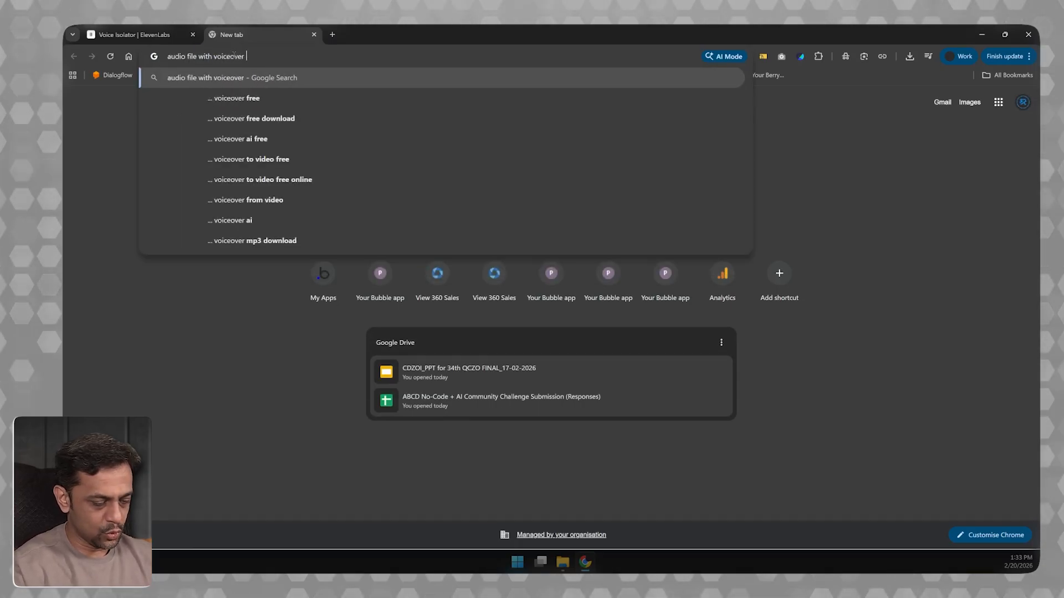
text(and background noise)
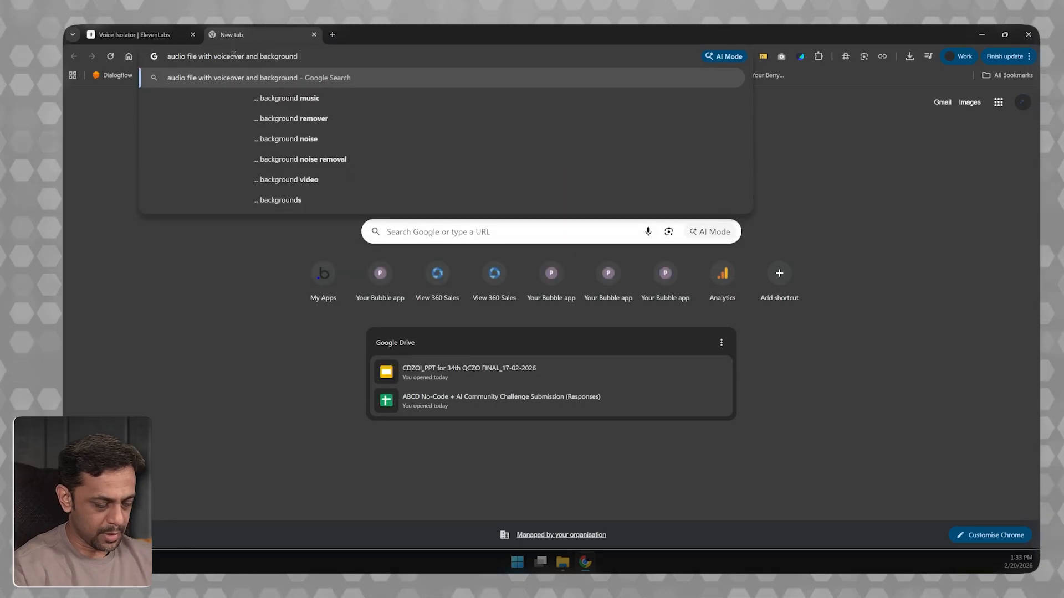
key(Return)
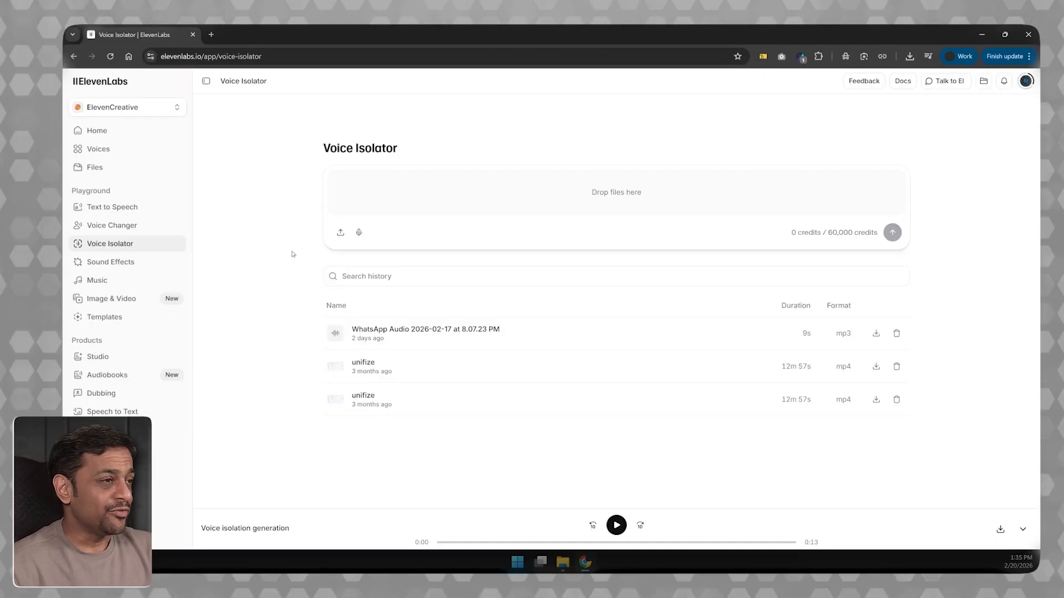
Record a clip of about 16 seconds in the Voice Isolator using the Microphone Array (Intel® Smart Sound Technology for Digital Microphones)
click(360, 233)
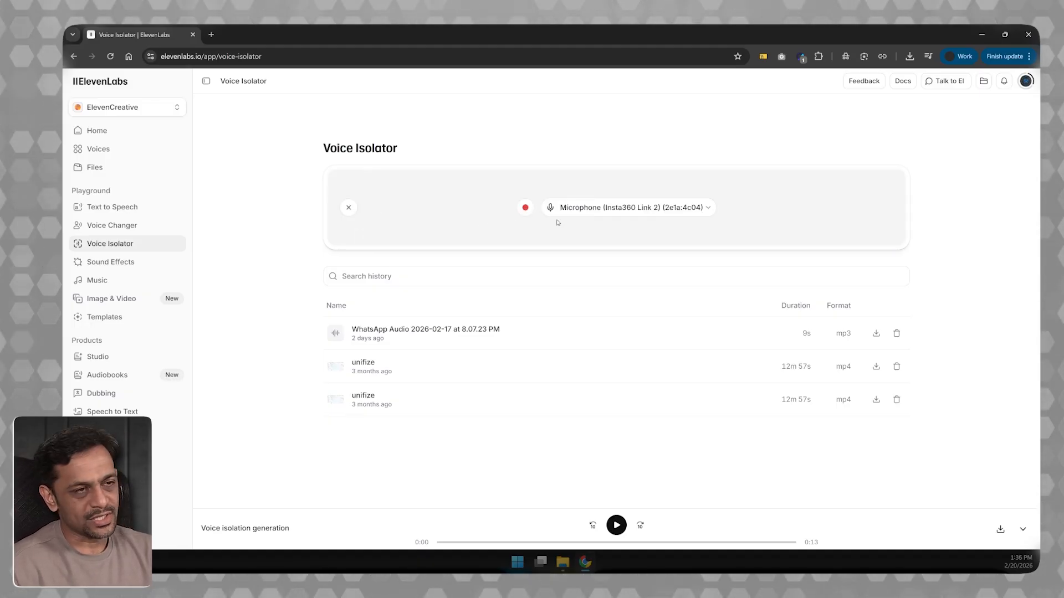
click(588, 213)
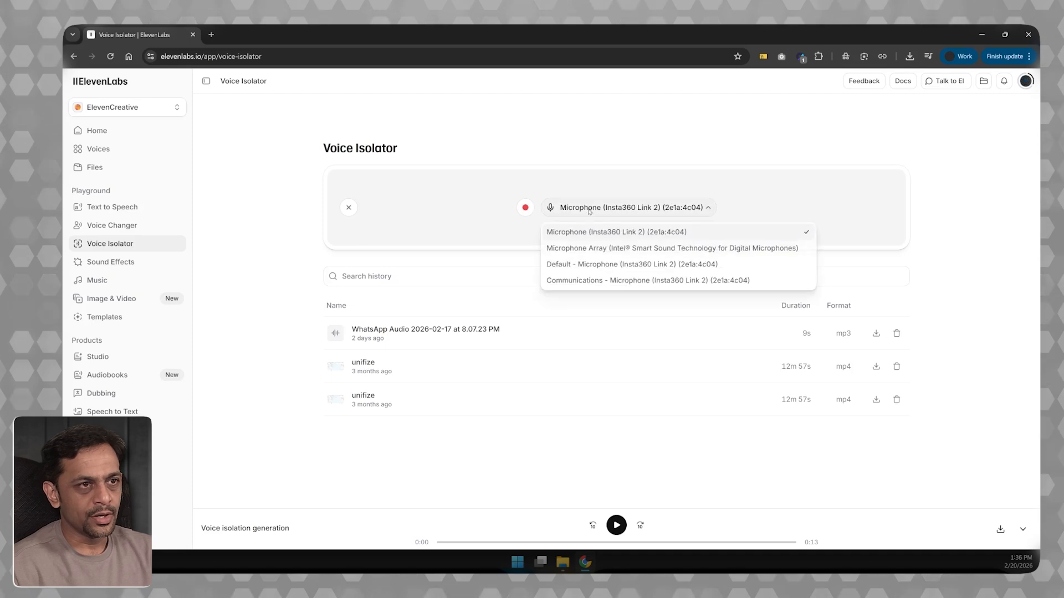
click(605, 251)
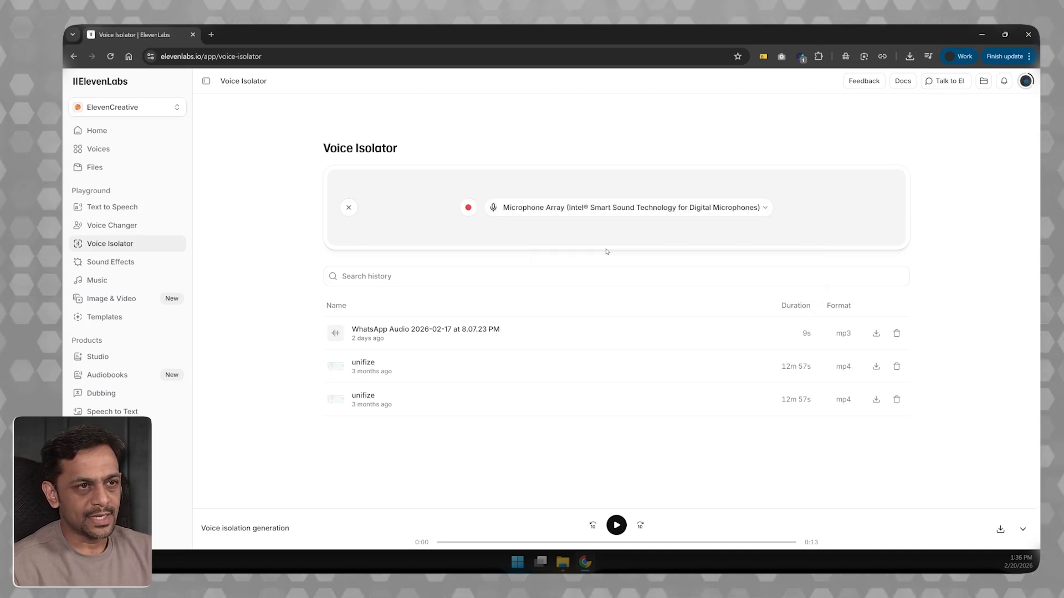
click(468, 207)
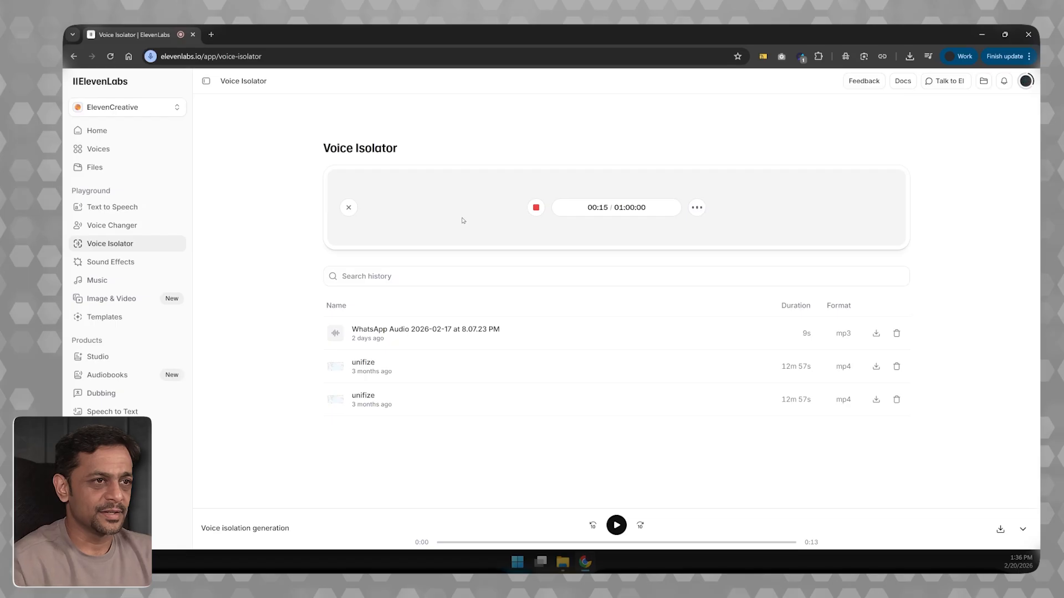
click(536, 207)
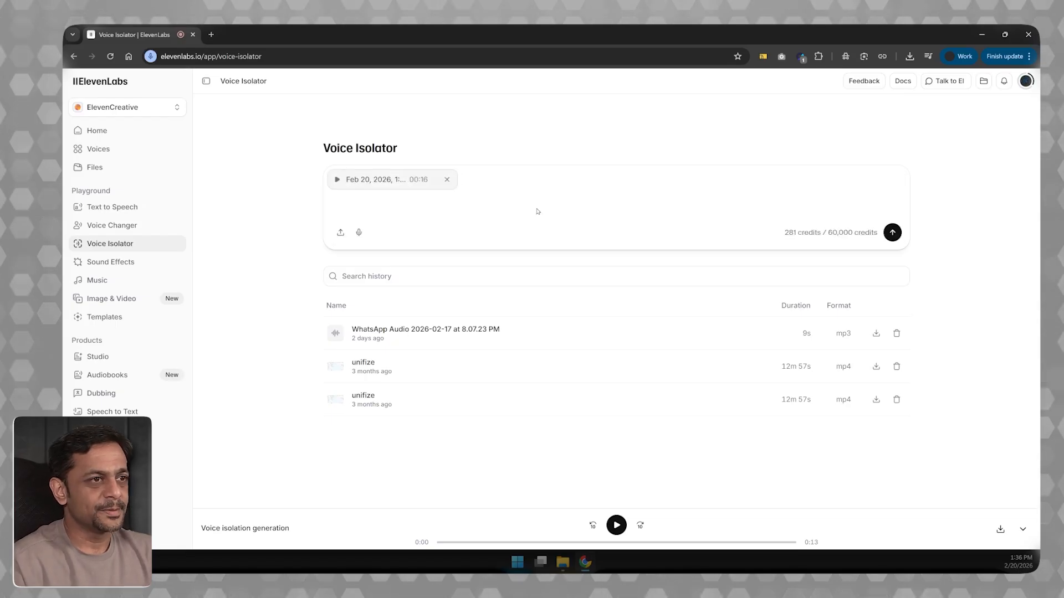
Run voice isolation on the newly recorded clip
click(393, 211)
click(517, 436)
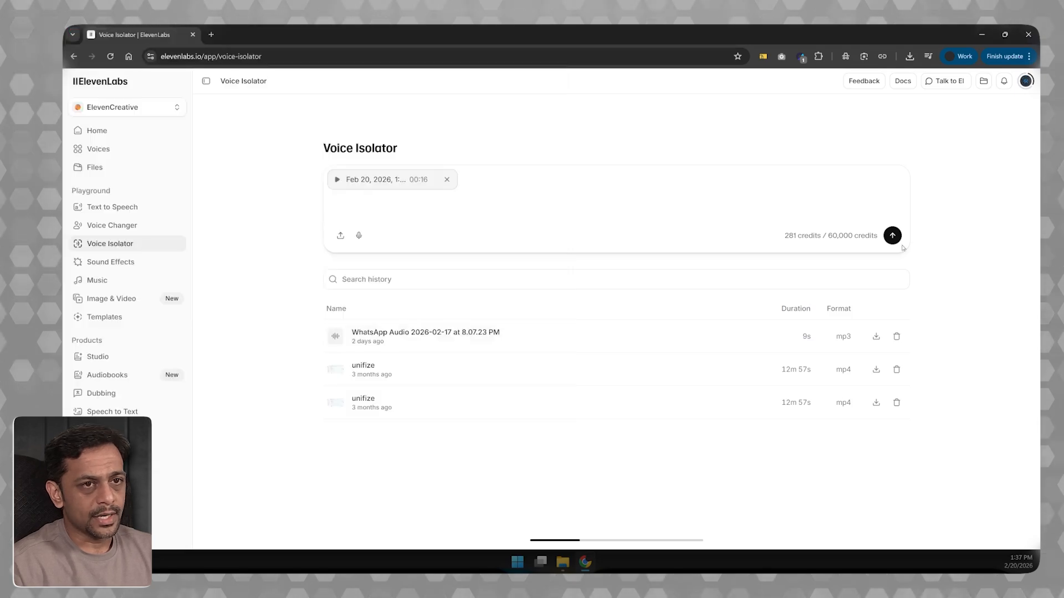
click(892, 235)
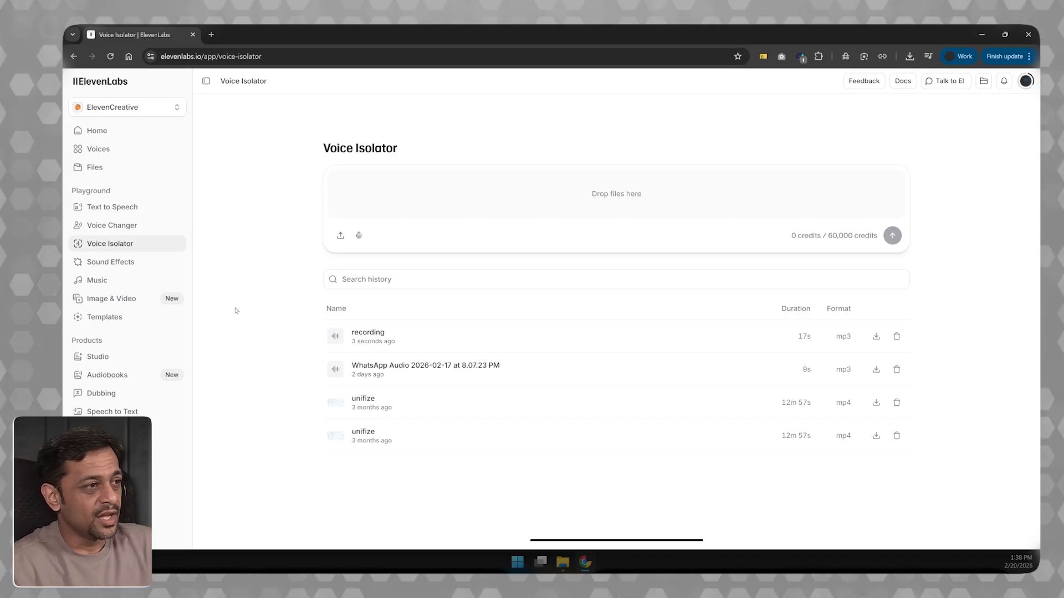
Go to Studio and bring up the project types for a new blank project
click(97, 356)
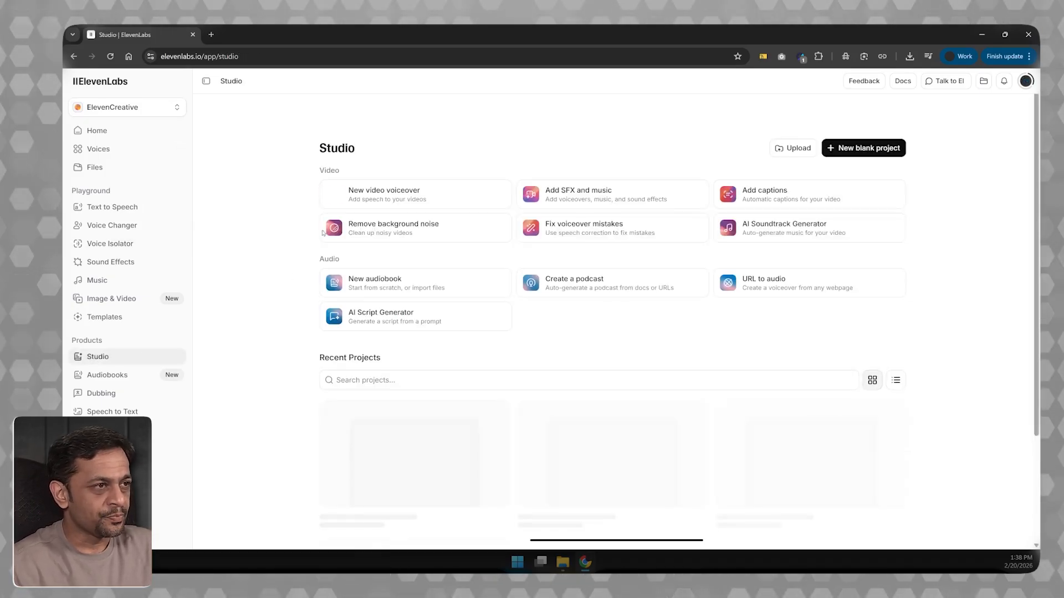
click(856, 148)
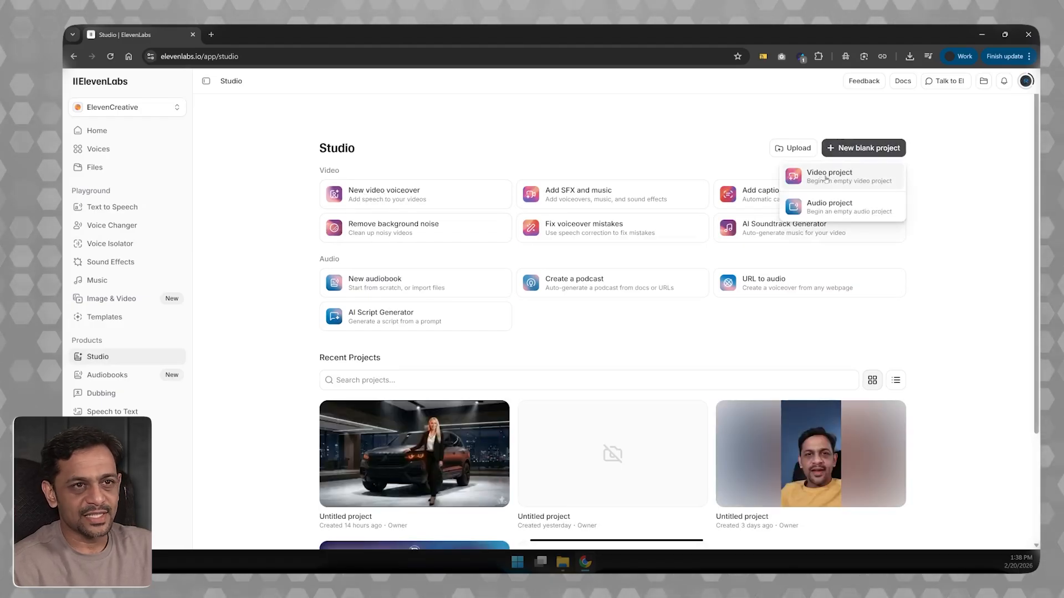